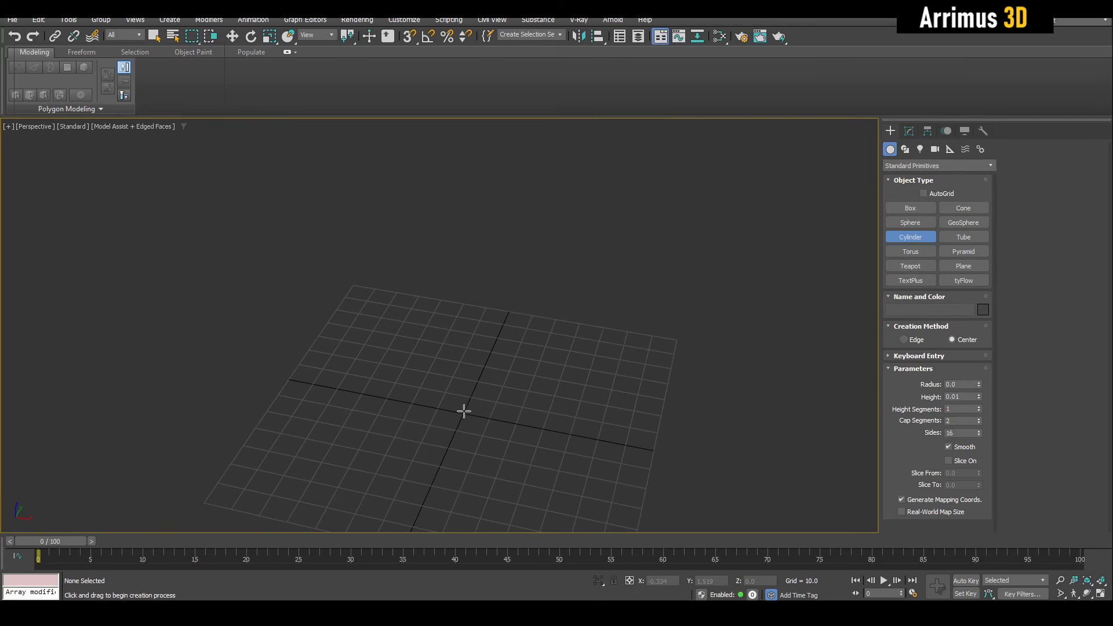
Draw a 16-sided cylinder with radius about 23.5 and height about 57.1, and center it at X 0, Y 0.
left_click_drag(464, 411, 483, 373)
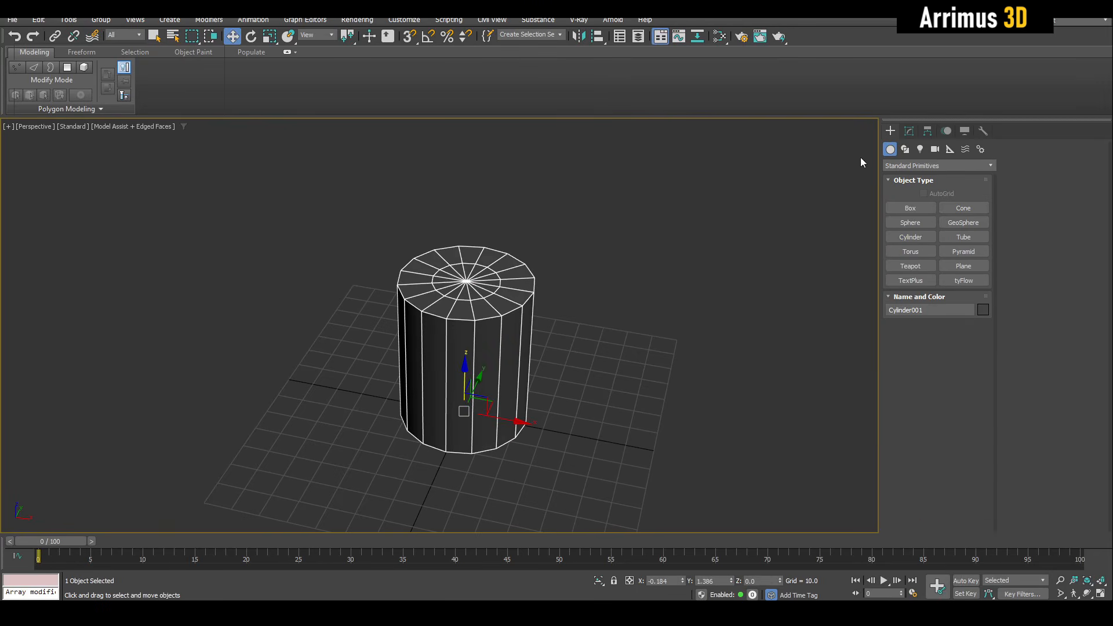
left_click(908, 131)
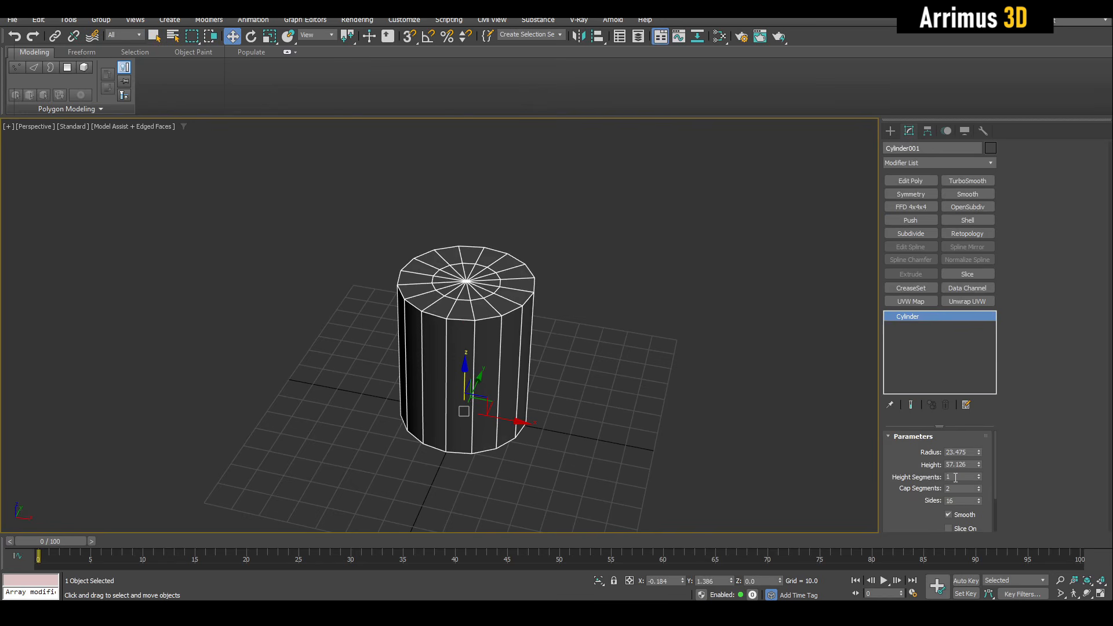
right_click(683, 583)
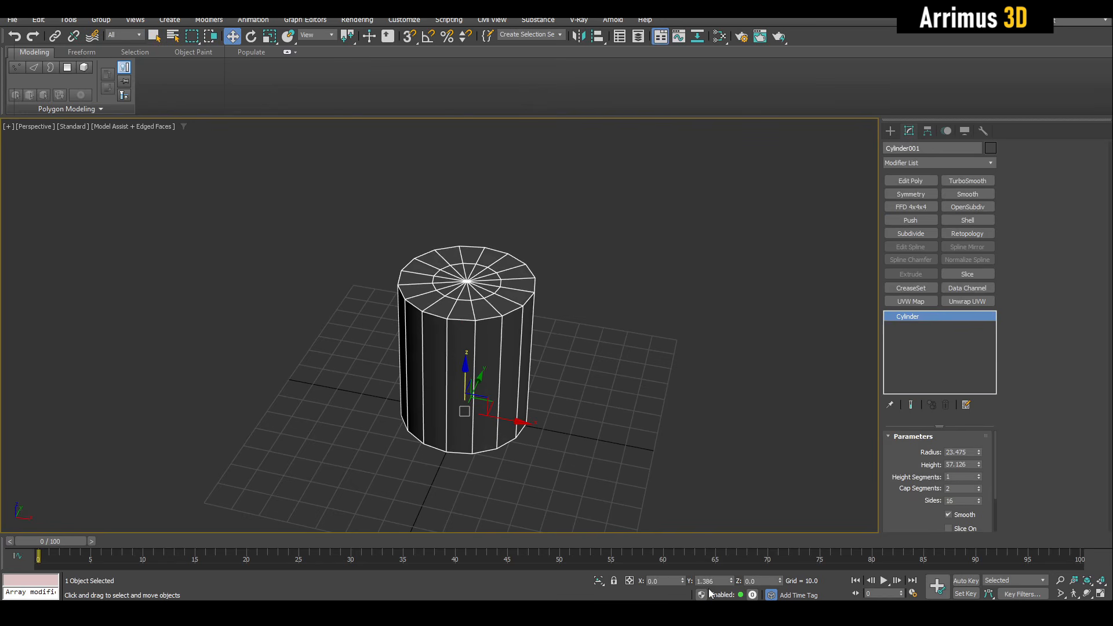
right_click(731, 583)
Copy the cylinder straight up along Z to about 63.7, leaving a small gap above the original.
middle_click_drag(593, 444, 535, 401, "alt")
scroll(469, 360, "up", 3)
middle_click_drag(470, 359, 442, 454)
mouse_move(432, 457)
left_mouse_down("shift")
mouse_move(458, 397)
mouse_move(432, 193)
left_mouse_up("shift")
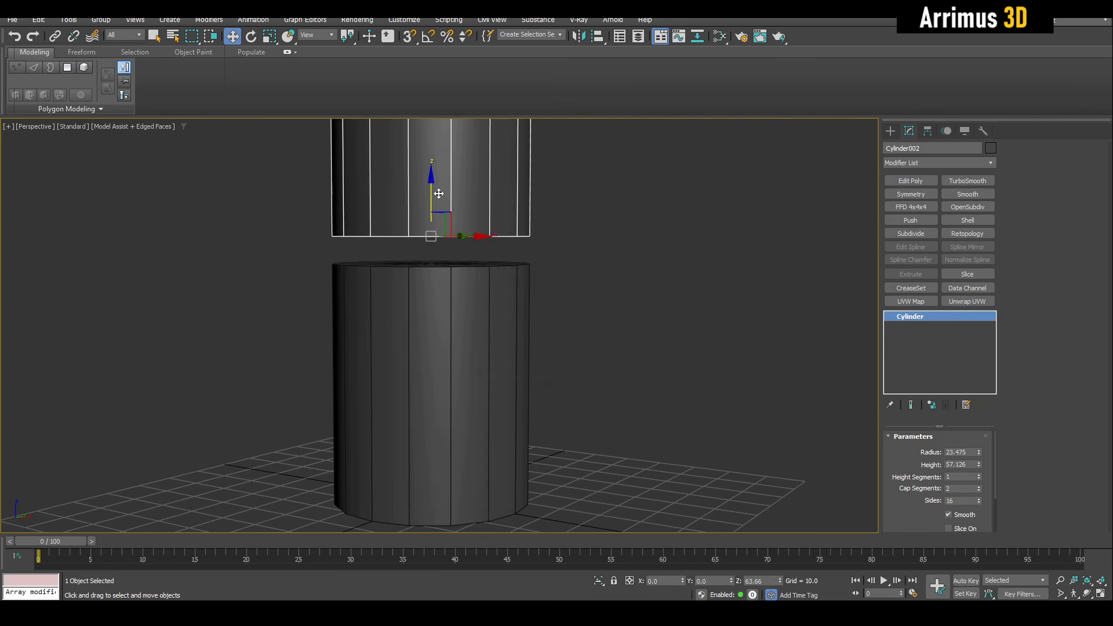
left_click(559, 356)
Center the upper cylinder's pivot to the object using Affect Pivot Only.
middle_click_drag(509, 182, 519, 293)
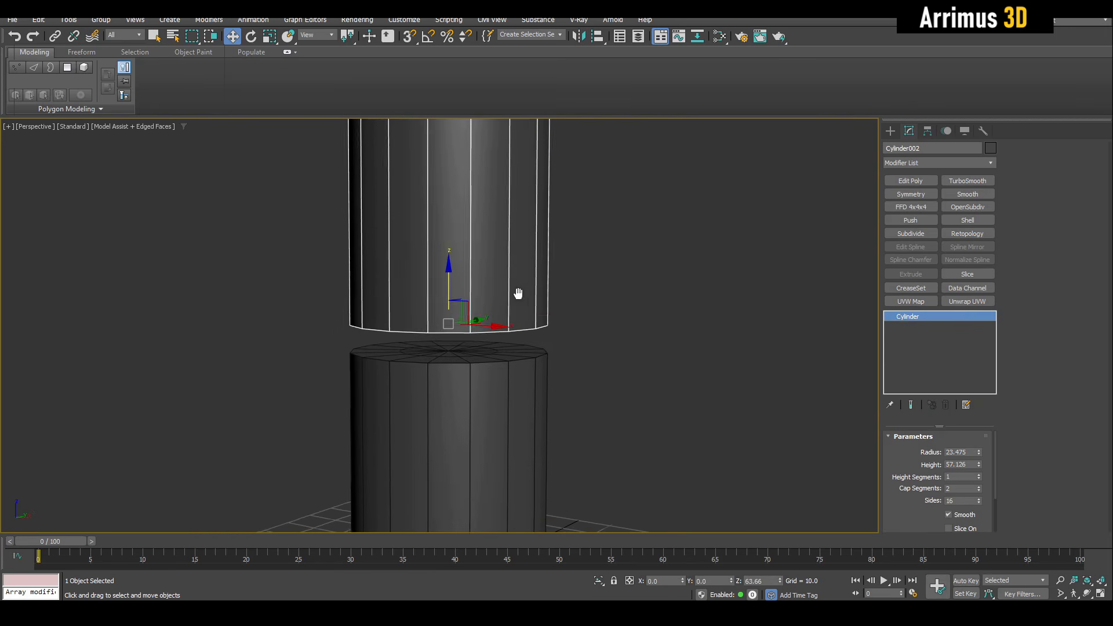
middle_click_drag(464, 229, 490, 323)
scroll(519, 258, "down", 3)
middle_click_drag(509, 277, 546, 223)
left_click(928, 132)
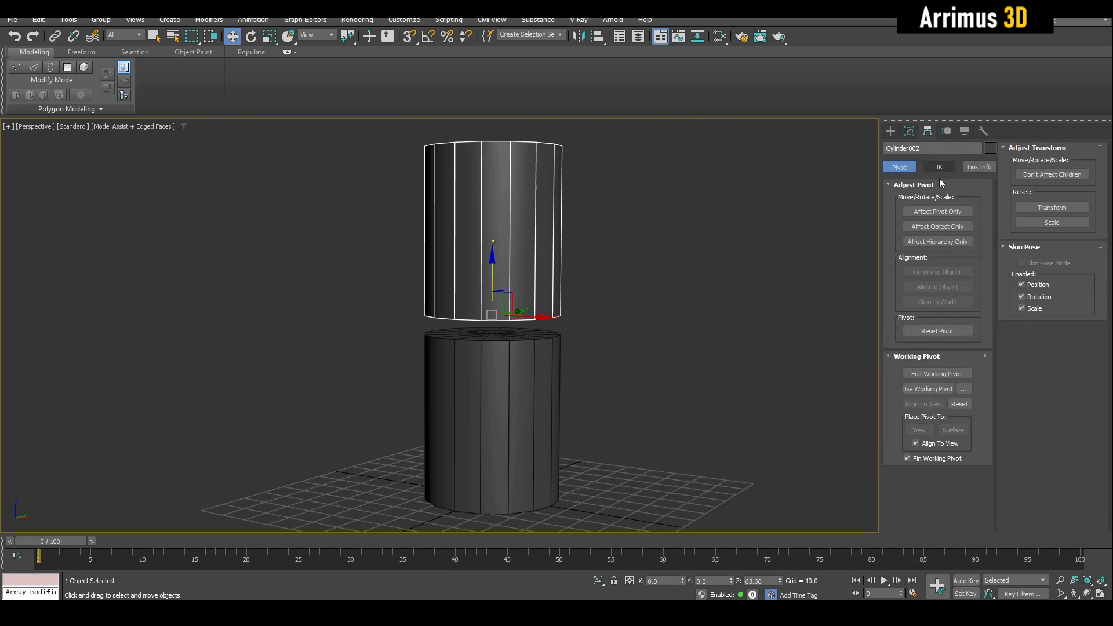
left_click(928, 207)
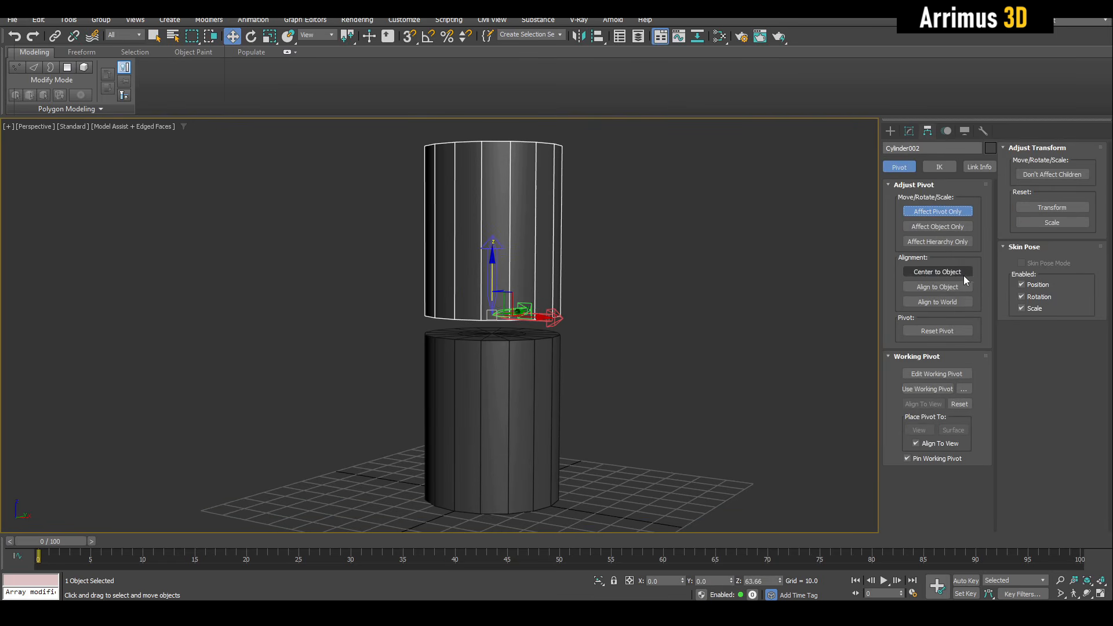
left_click(962, 278)
key("ctrl+z")
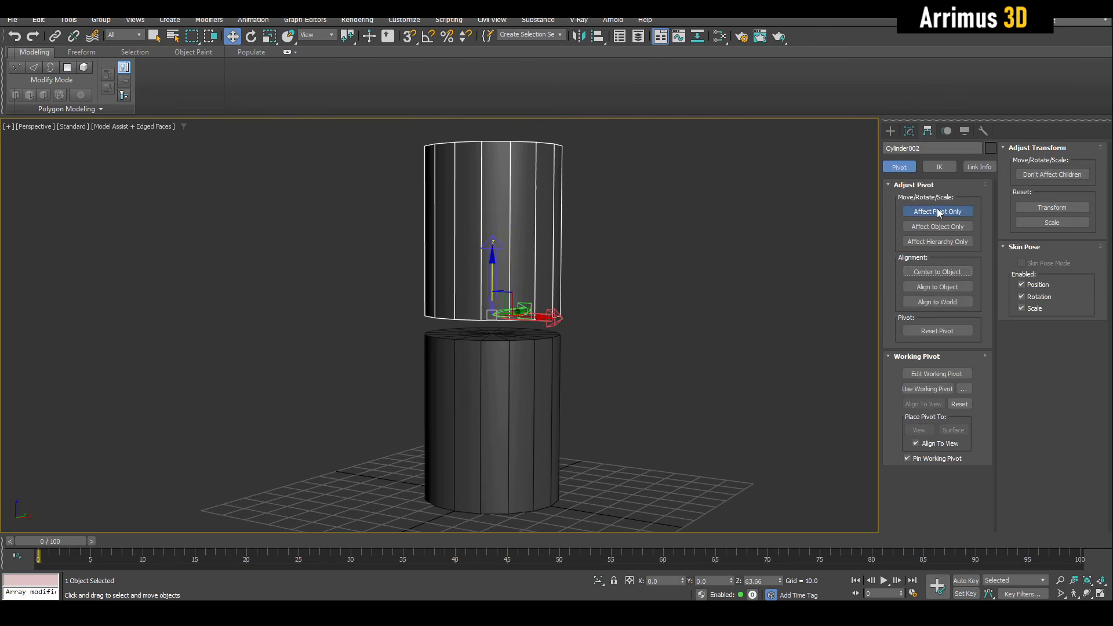
left_click(936, 211)
left_click(909, 131)
middle_click_drag(646, 273, 671, 320)
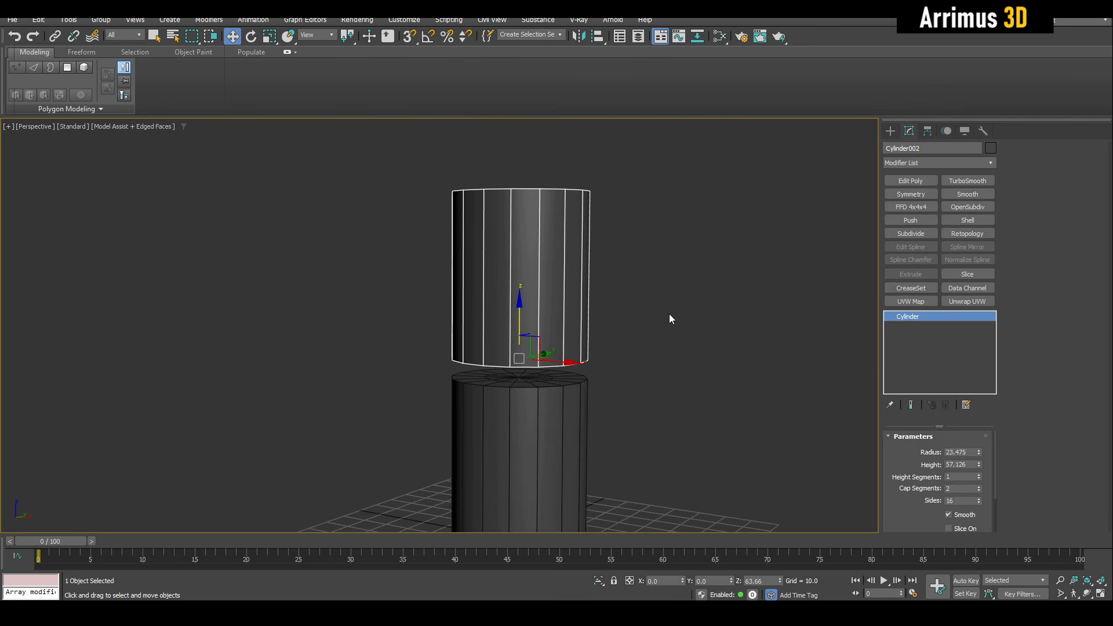
key("ctrl+y")
Rotate the upper cylinder 90 degrees about the Y axis with 22.5-degree angle snapping on.
middle_click_drag(585, 310, 580, 274)
key("e")
key("a")
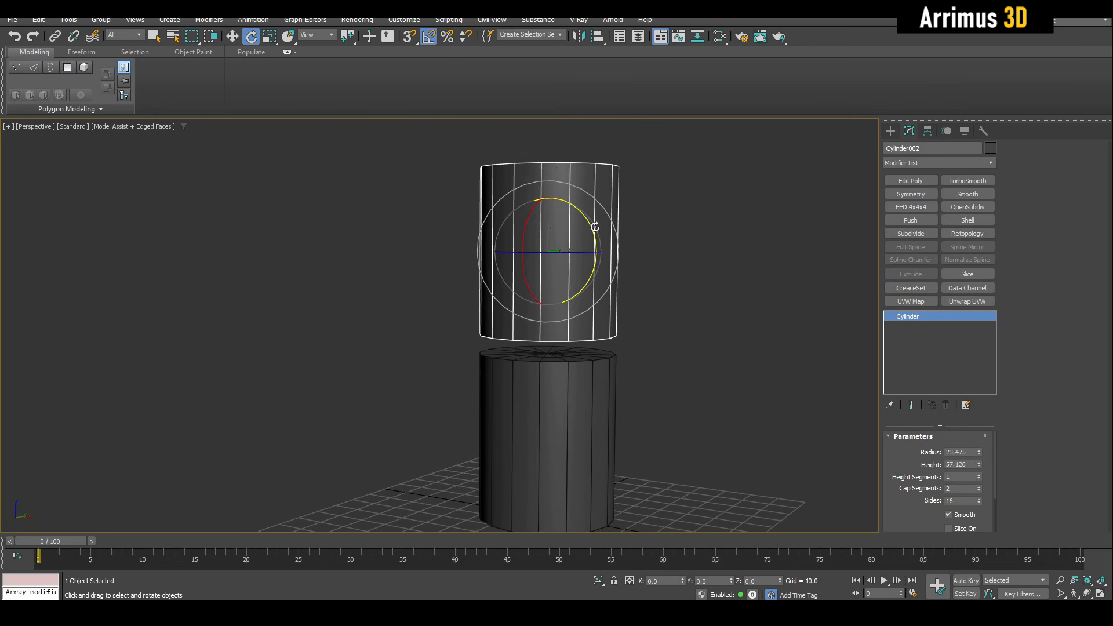
right_click(428, 36)
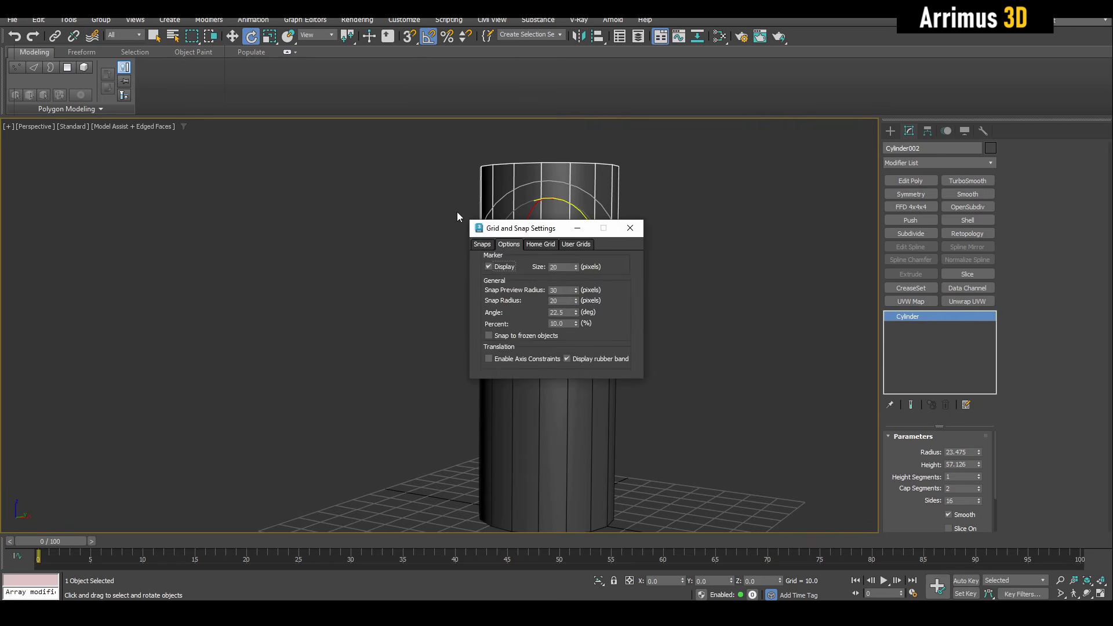
left_click(629, 228)
left_click_drag(604, 224, 630, 247)
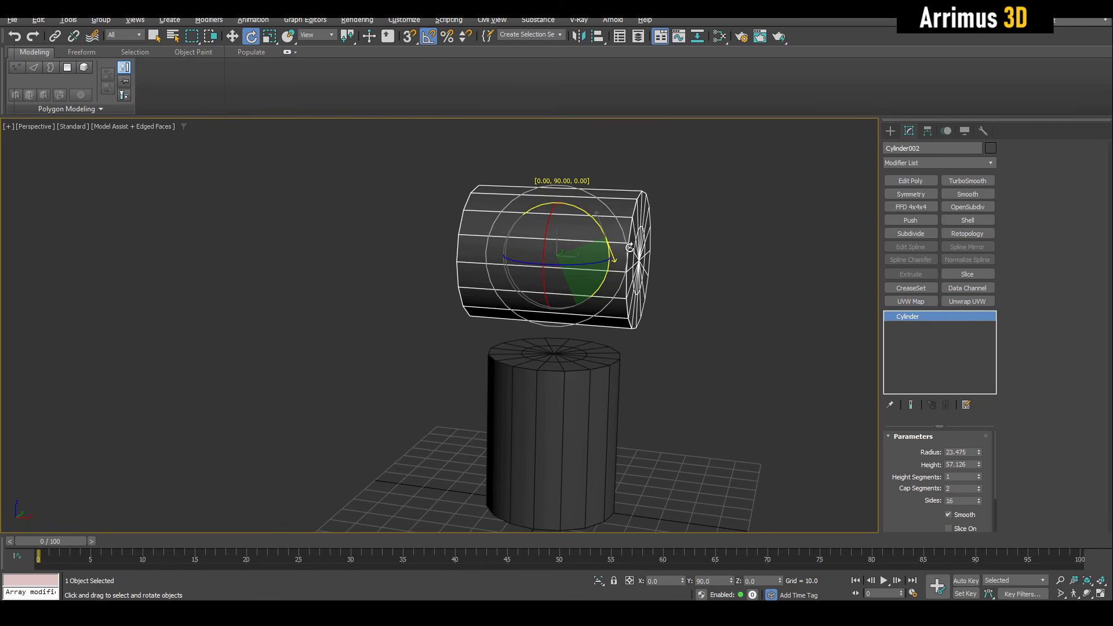
Try to lower the horizontal cylinder along Z toward the vertical cylinder without snapping.
key("w")
middle_click_drag(647, 257, 617, 248, "alt")
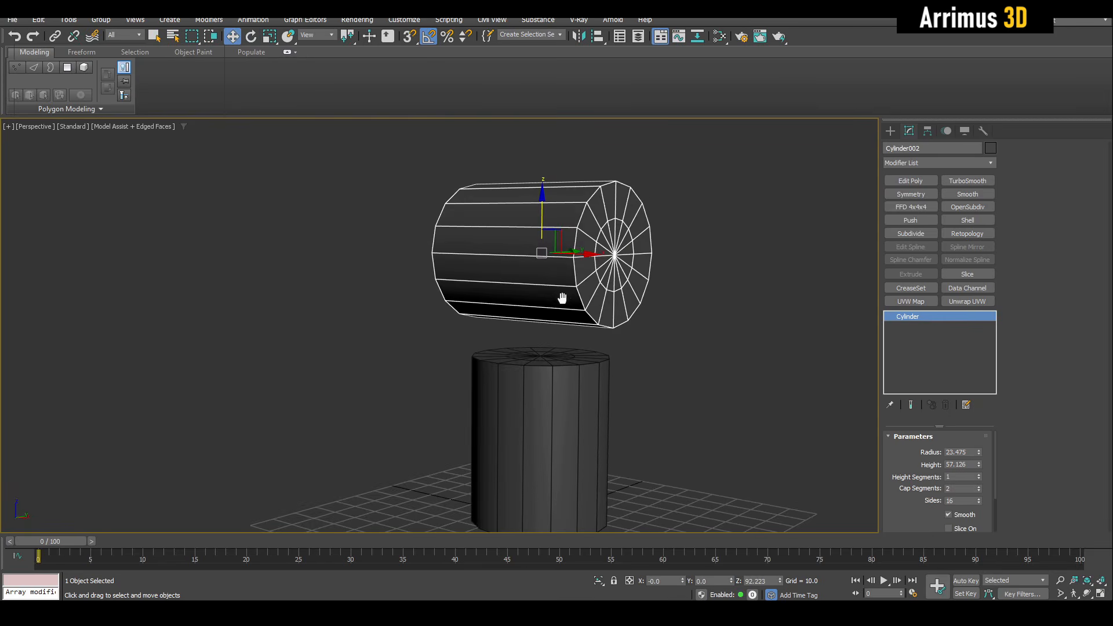
middle_click_drag(562, 298, 571, 267)
scroll(572, 260, "up", 2)
left_click_drag(544, 163, 577, 255)
key("ctrl+z")
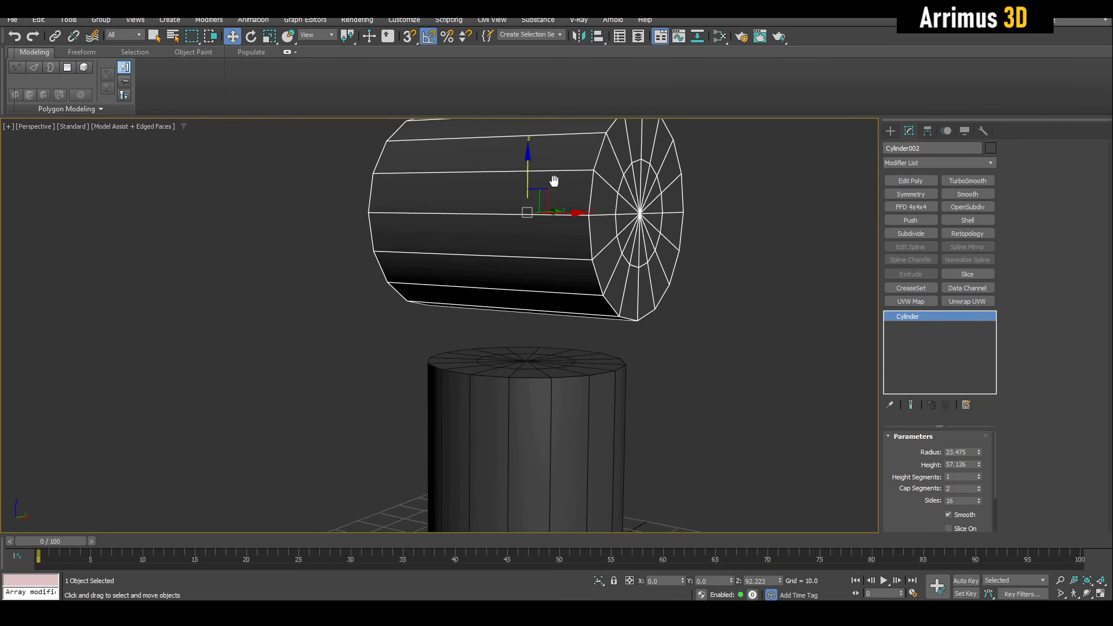
Switch from angle snapping to vertex snapping and check the translation options in the snap settings.
middle_click_drag(551, 181, 538, 179)
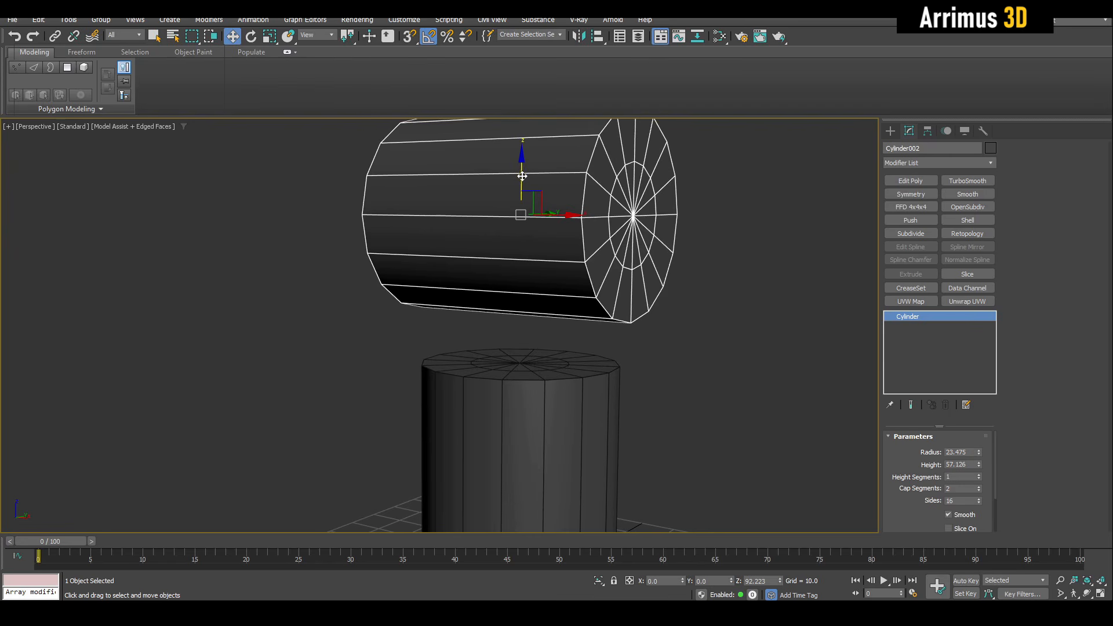
middle_click_drag(621, 222, 617, 200)
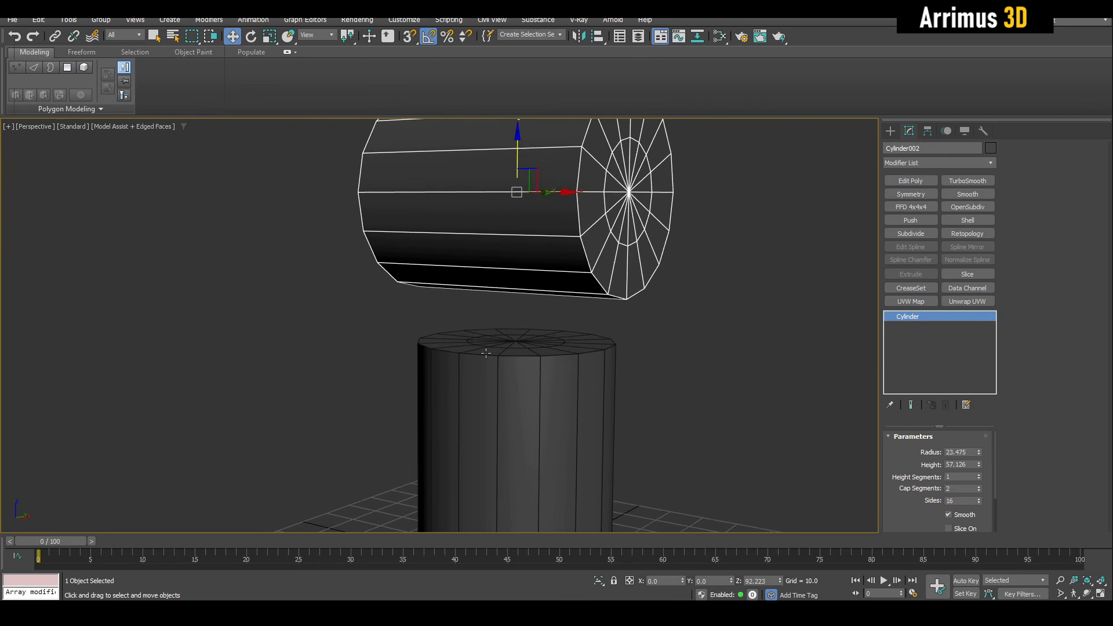
middle_click_drag(485, 353, 540, 245, "alt")
key("a")
key("s")
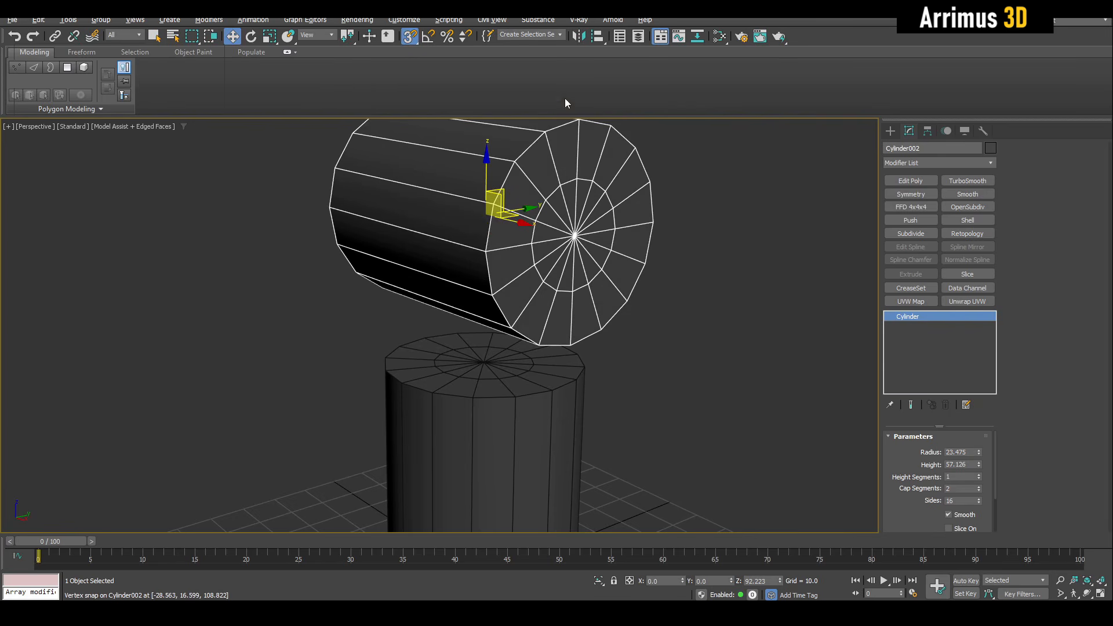
left_click(509, 244)
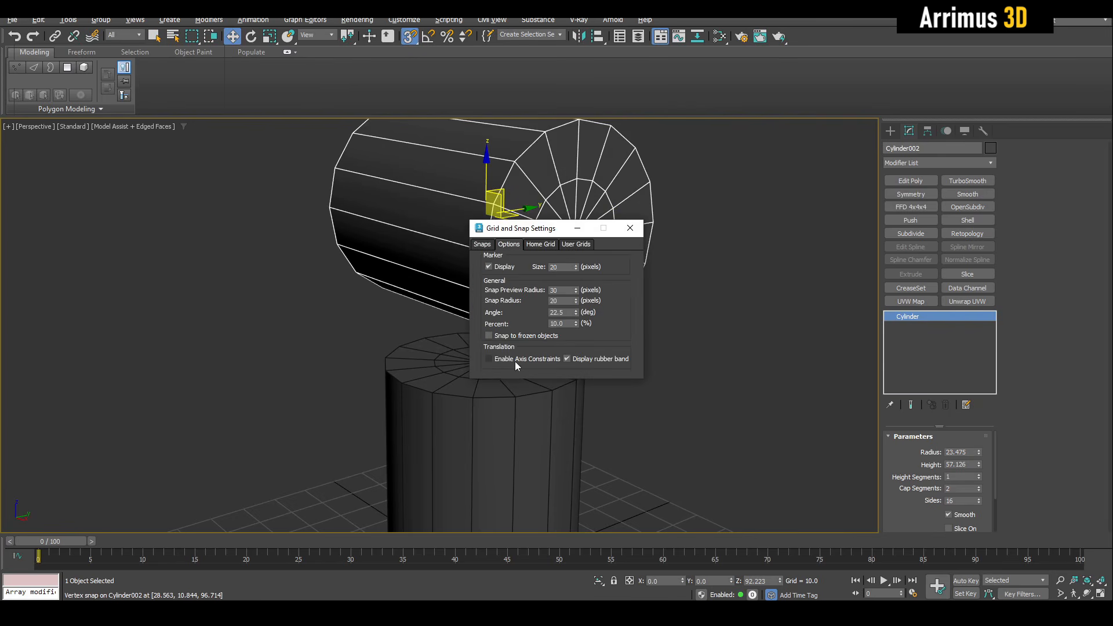
left_click(630, 228)
Try to move the horizontal cylinder down onto the vertical cylinder with vertex snapping.
middle_click_drag(602, 249, 527, 265, "alt")
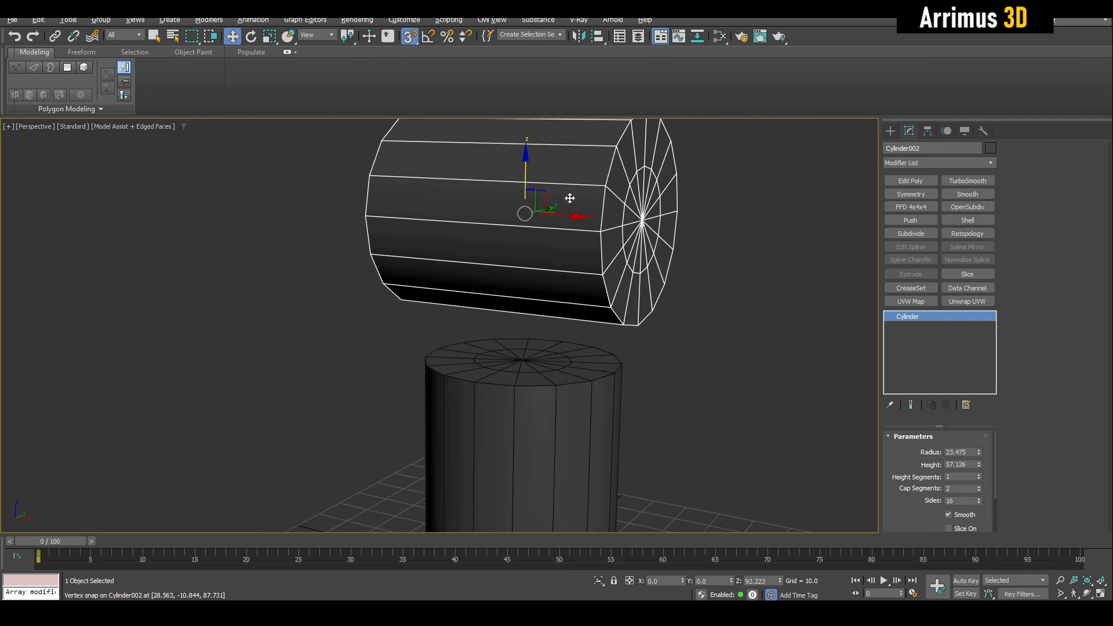
middle_click_drag(569, 198, 541, 222, "alt")
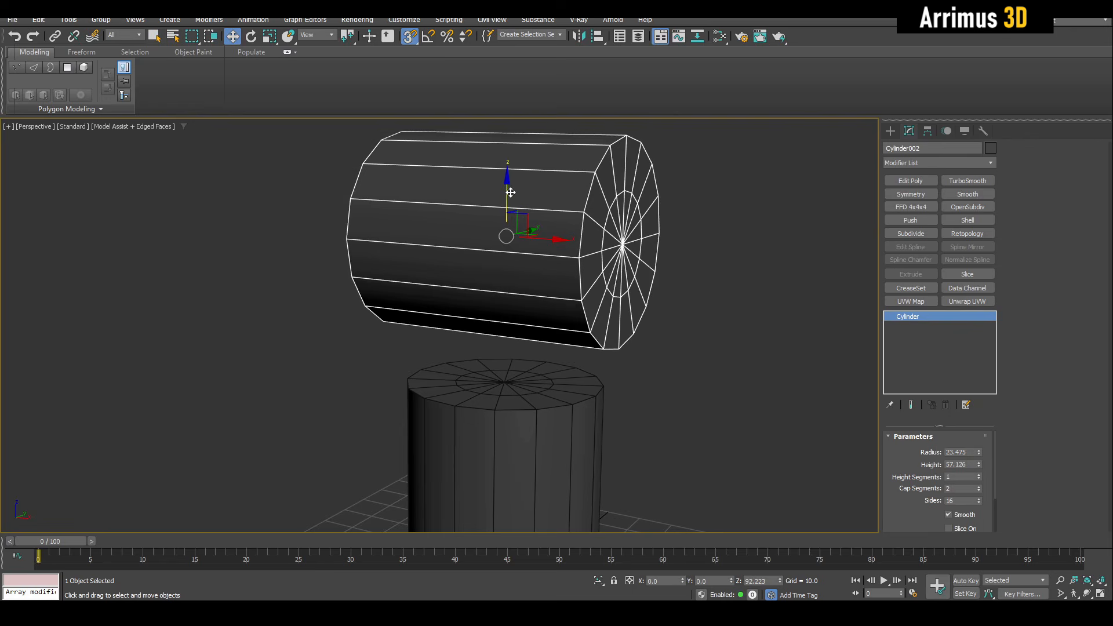
scroll(539, 196, "down", 3)
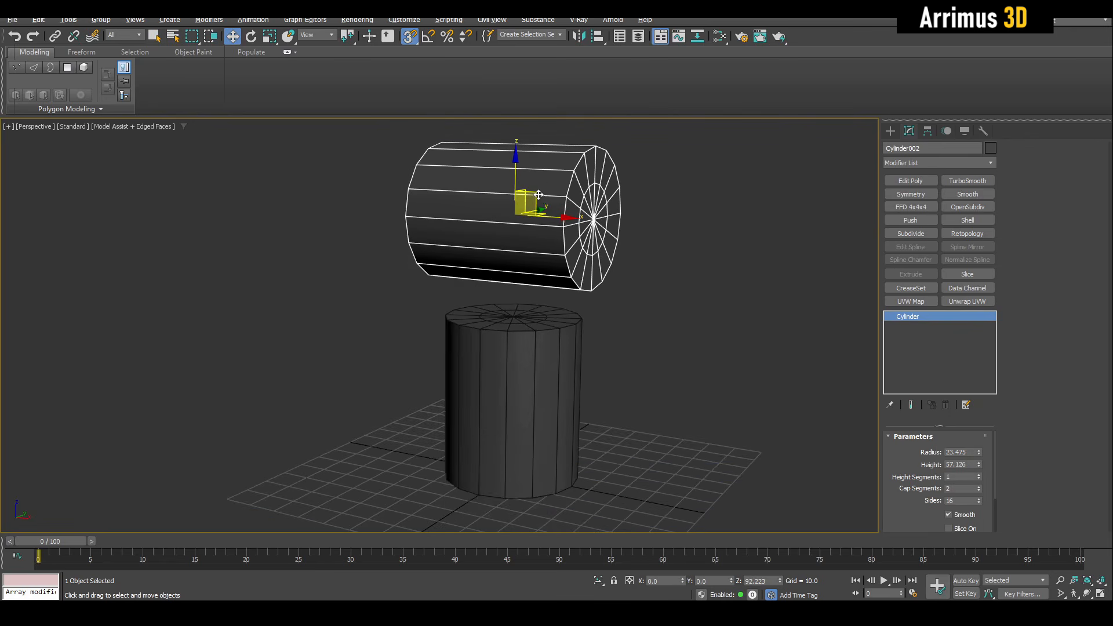
scroll(571, 194, "up", 2)
left_click_drag(563, 199, 534, 369)
right_click(534, 369)
middle_click_drag(535, 239, 540, 224)
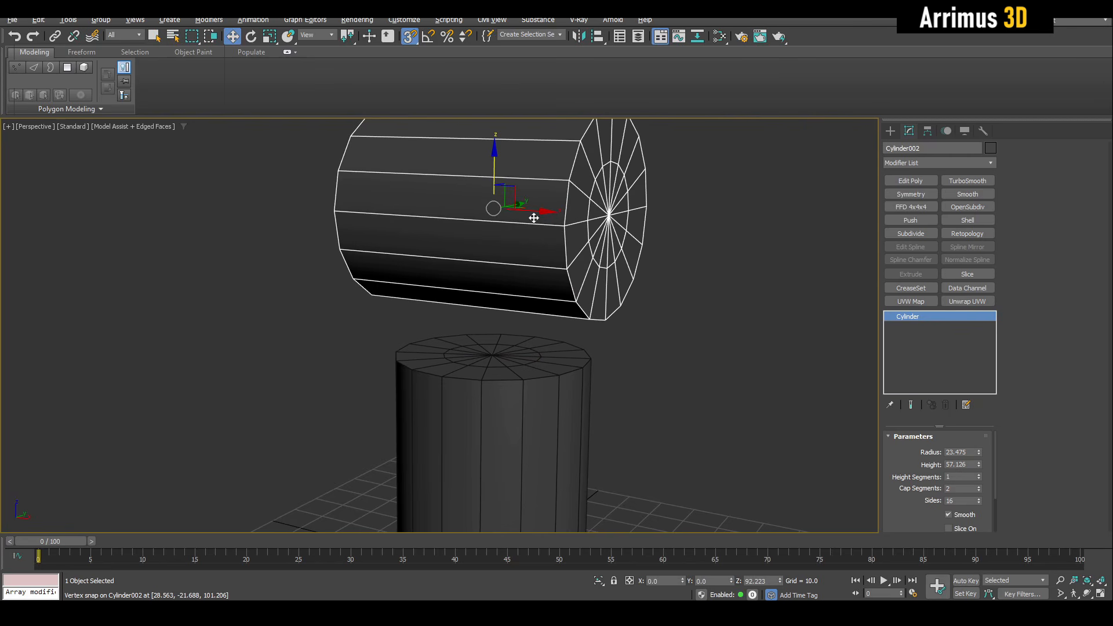
Snap the horizontal cylinder down along Z to 57.126, level with the vertical cylinder's top, and turn snapping off.
middle_click_drag(541, 209, 504, 196, "alt")
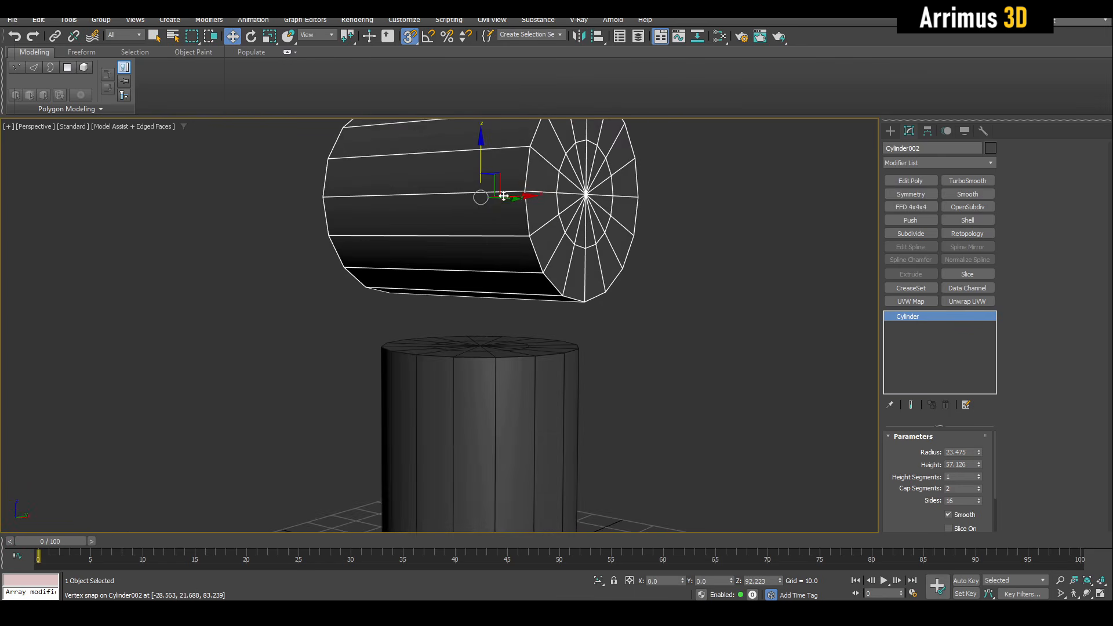
left_click_drag(482, 160, 427, 346)
middle_click_drag(487, 282, 493, 273)
key("s")
middle_click_drag(591, 317, 625, 262)
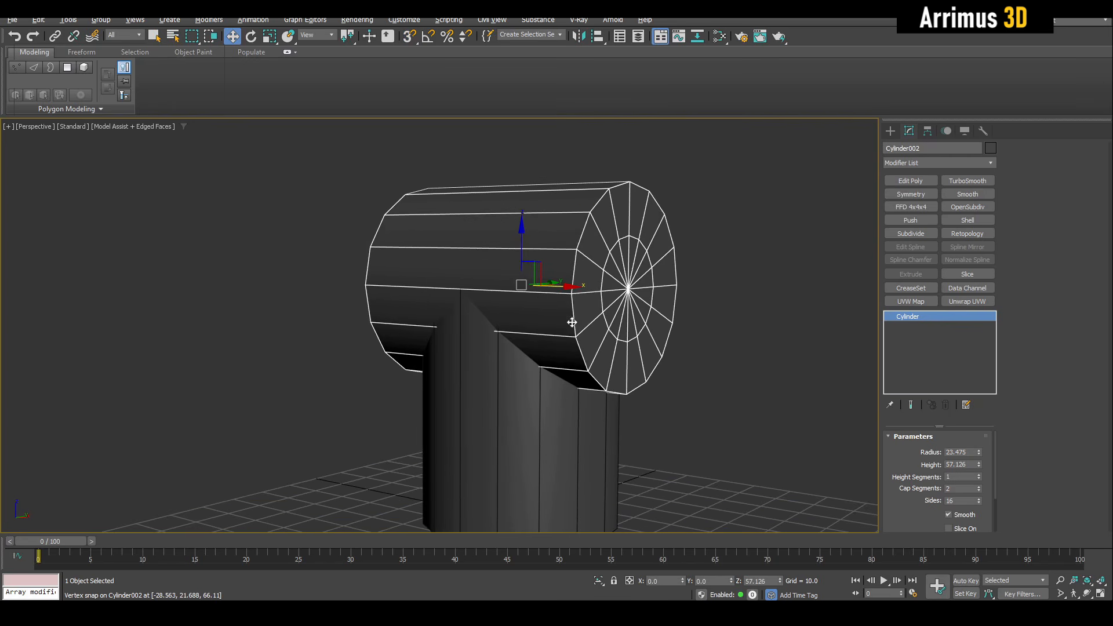
scroll(539, 300, "up", 8)
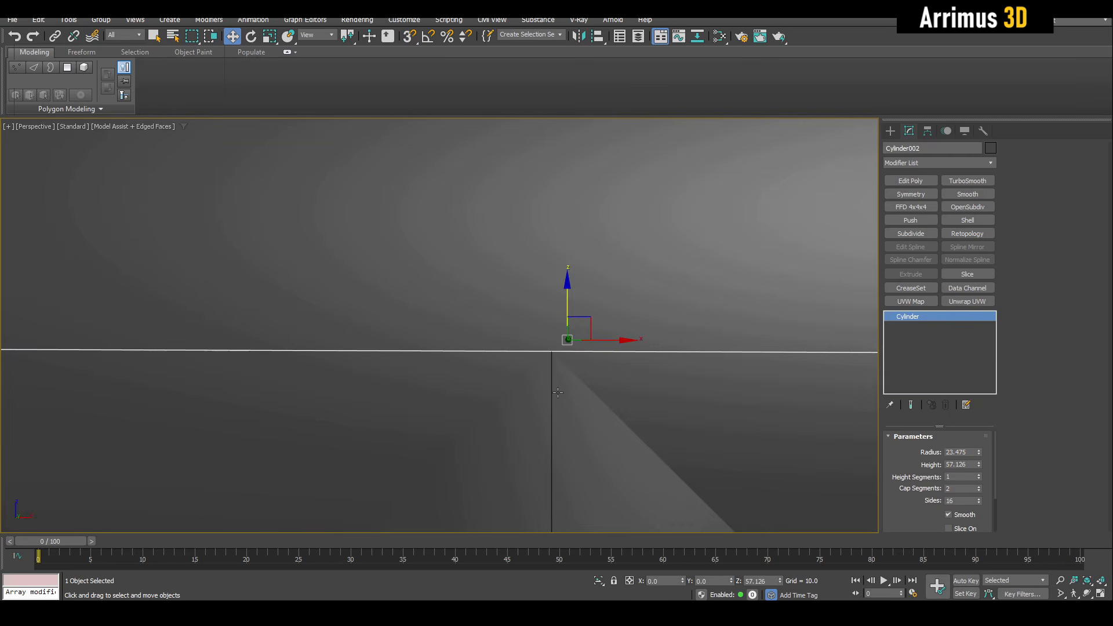
scroll(553, 279, "down", 8)
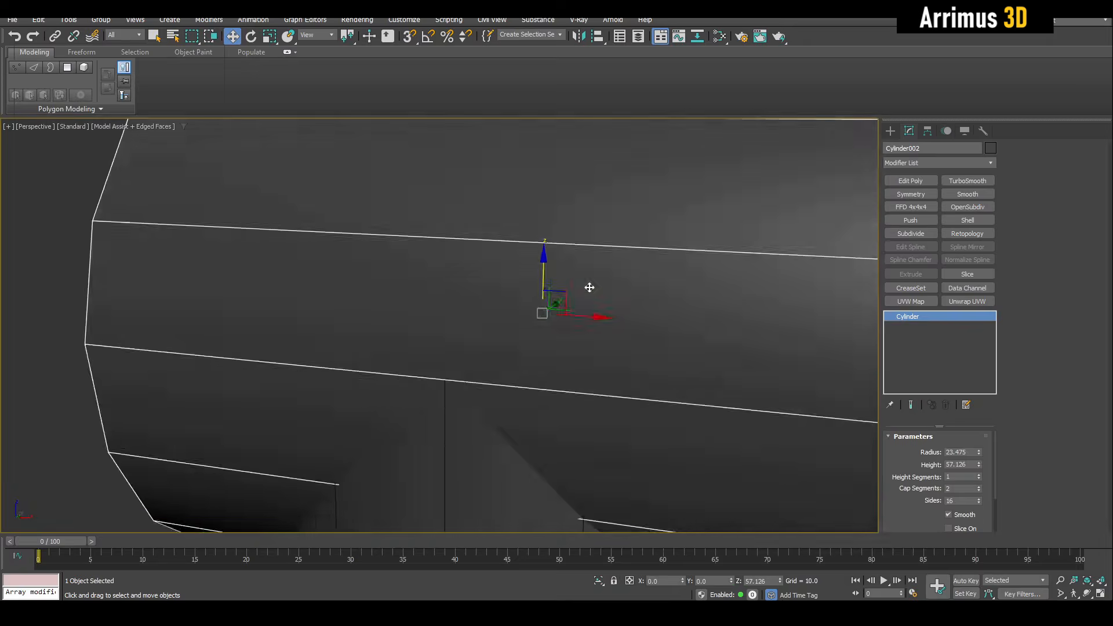
Union the vertical cylinder with the horizontal cylinder using ProBoolean.
key("q")
left_click(600, 367)
middle_click_drag(611, 362, 612, 359)
key("alt+b")
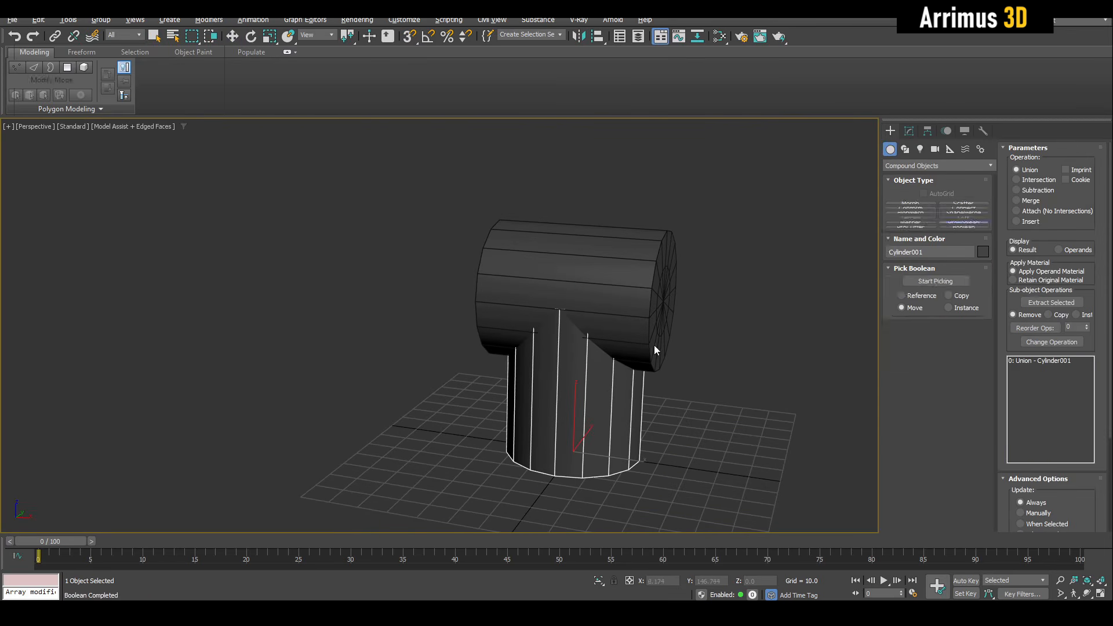
middle_click_drag(654, 328, 659, 315)
scroll(702, 253, "up", 4)
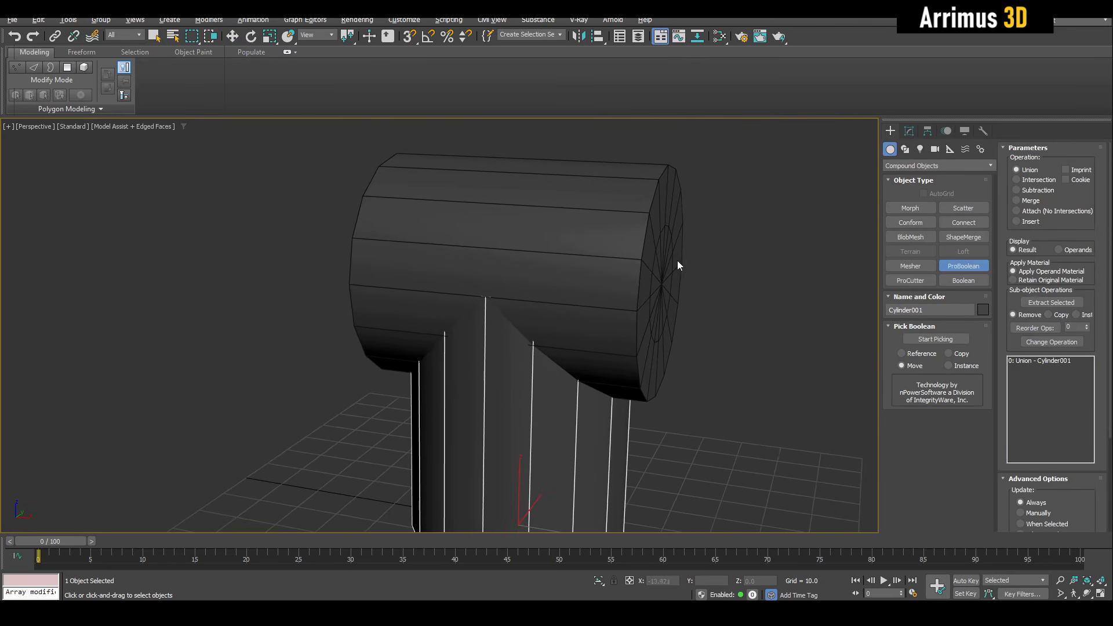
left_click(918, 340)
left_click(940, 339)
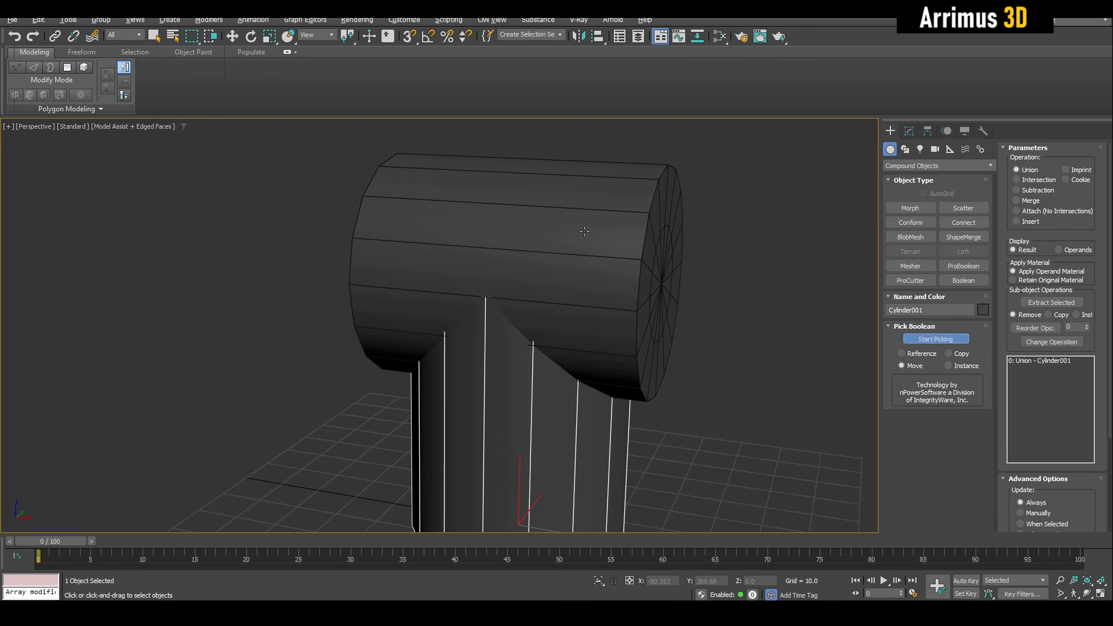
left_click(585, 232)
Add an Edit Poly modifier to the united cylinders.
key("w")
middle_click_drag(727, 307, 757, 242)
key("shift+e")
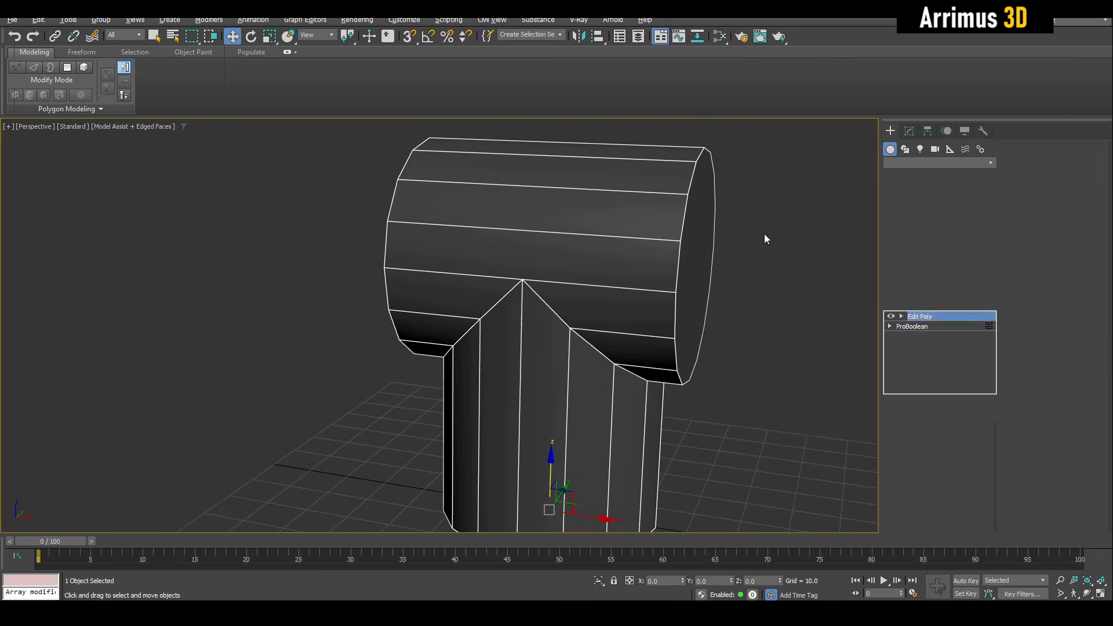
Ring-select the horizontal cylinder's upper lengthwise edges and connect them with one segment across the middle.
key("1")
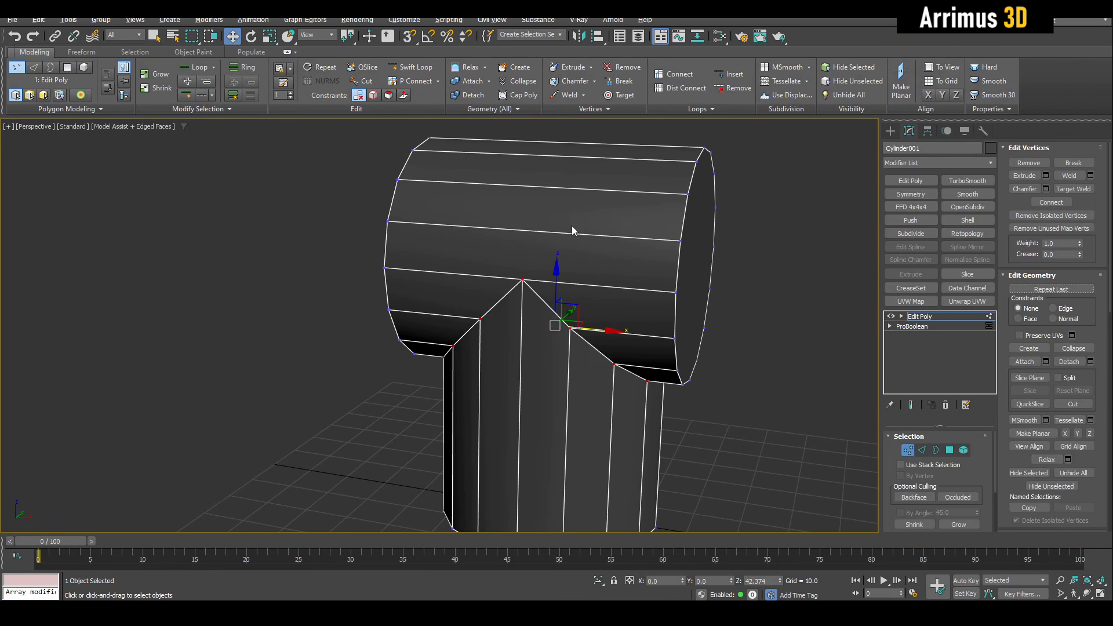
key("2")
left_click(544, 231)
key("alt+r")
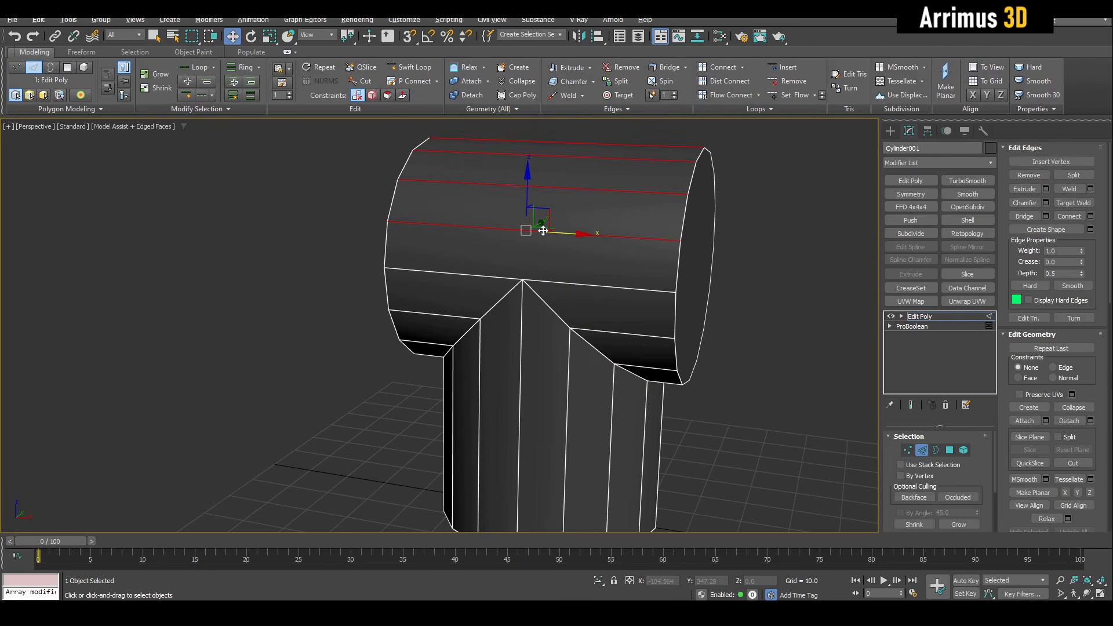
key("ctrl+shift+e")
left_click(558, 335)
Connect the junction's peak vertex to the end vertex of the middle edge line directly above it.
key("1")
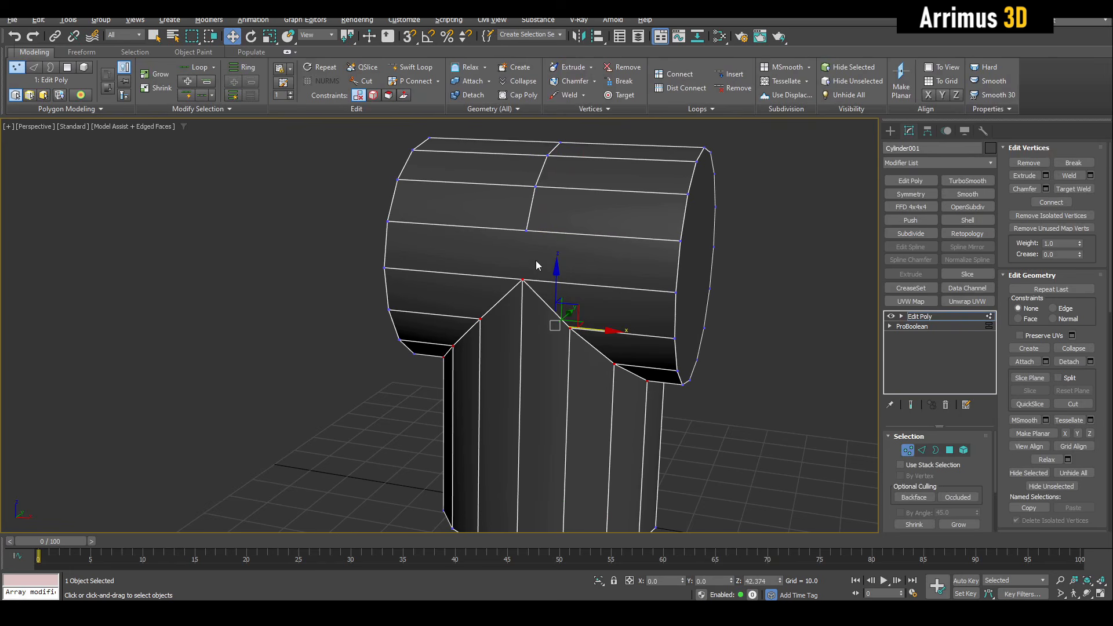
left_click(522, 282)
key("q")
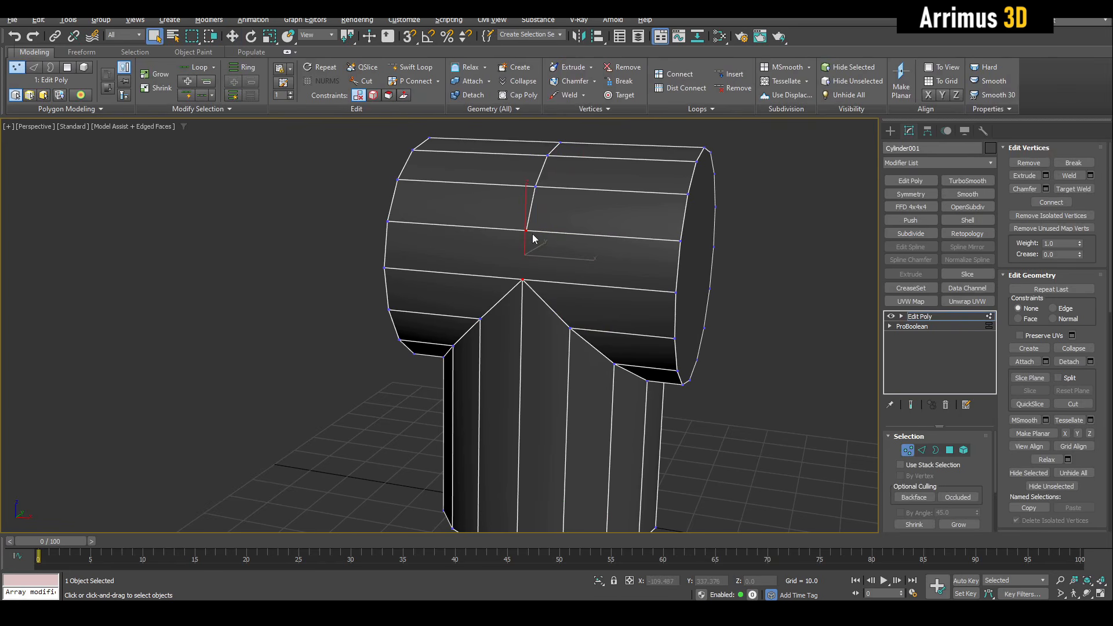
middle_click_drag(529, 238, 736, 199, "alt")
Weld all vertices of the united pipe mesh.
key("ctrl+a")
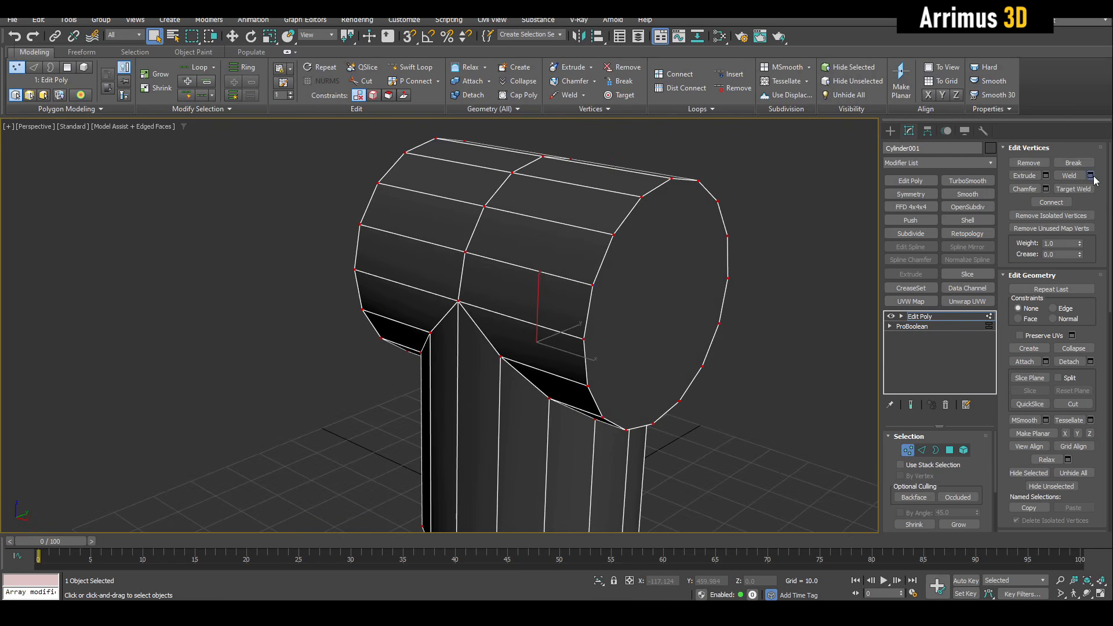
left_click(1090, 175)
left_click(552, 339)
scroll(642, 310, "down", 5)
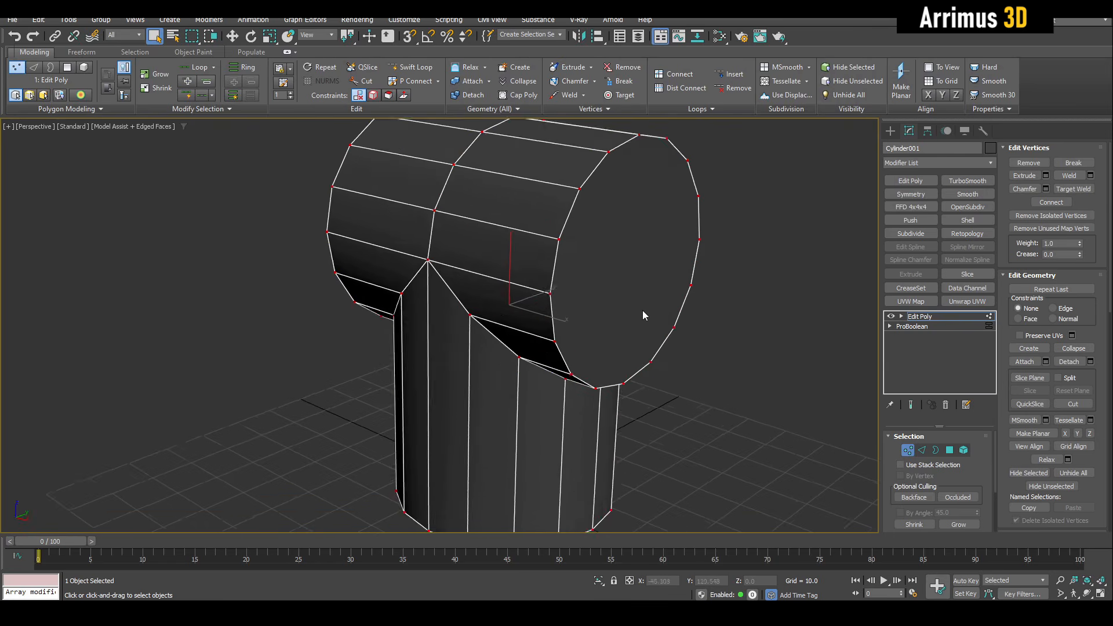
Inset both end caps of the horizontal cylinder and bridge them into a through bore.
key("4")
middle_click_drag(735, 325, 477, 266, "alt")
left_click(476, 266)
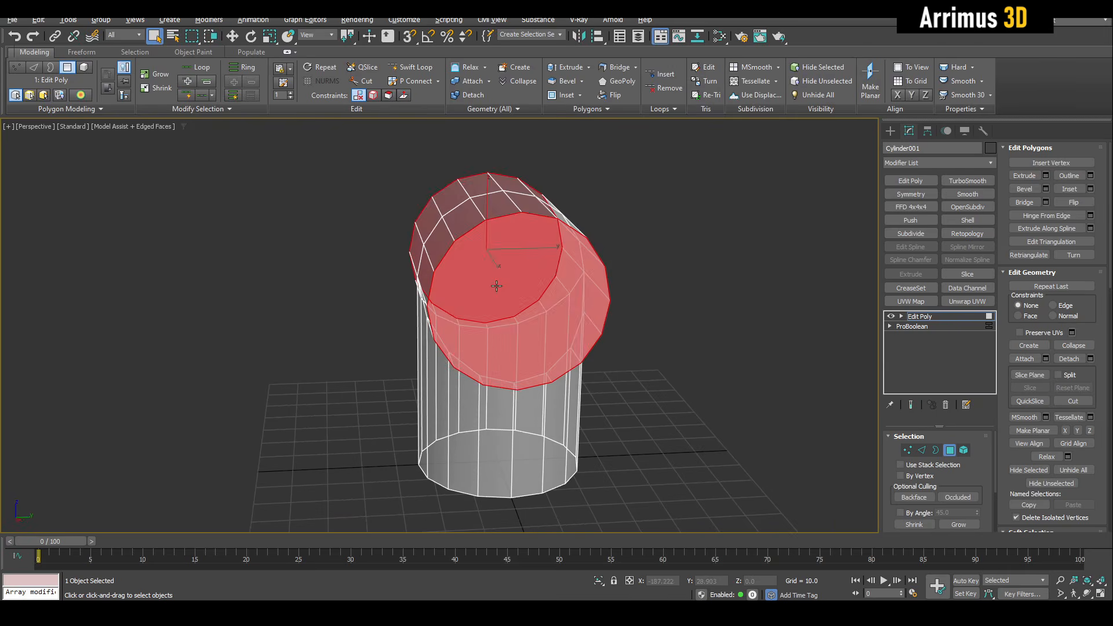
scroll(544, 256, "up", 5)
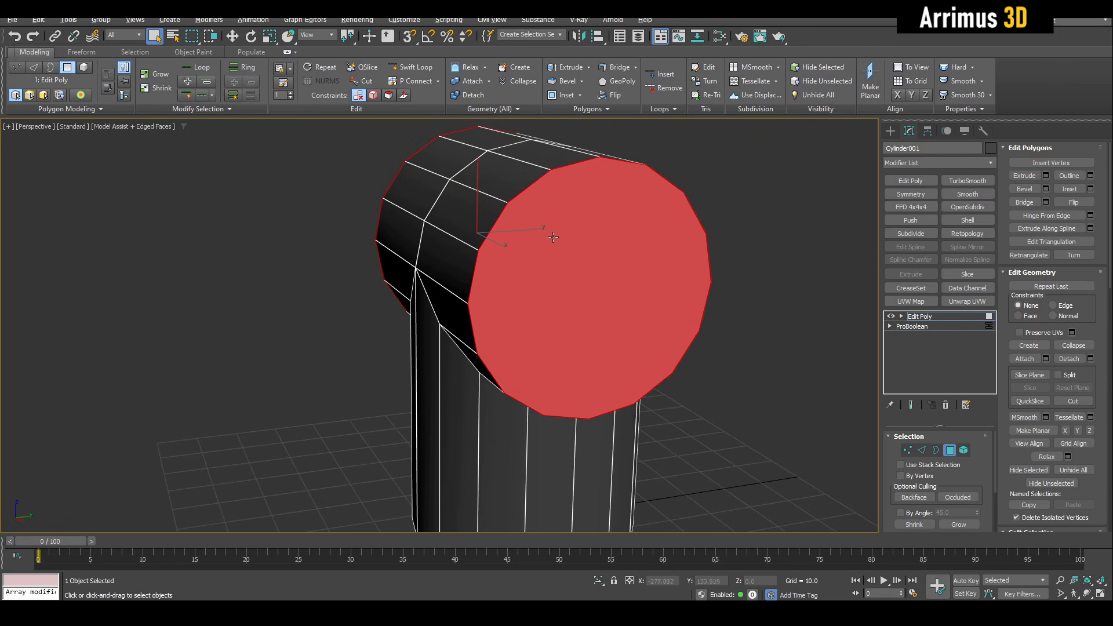
key("i")
left_click_drag(544, 237, 541, 272)
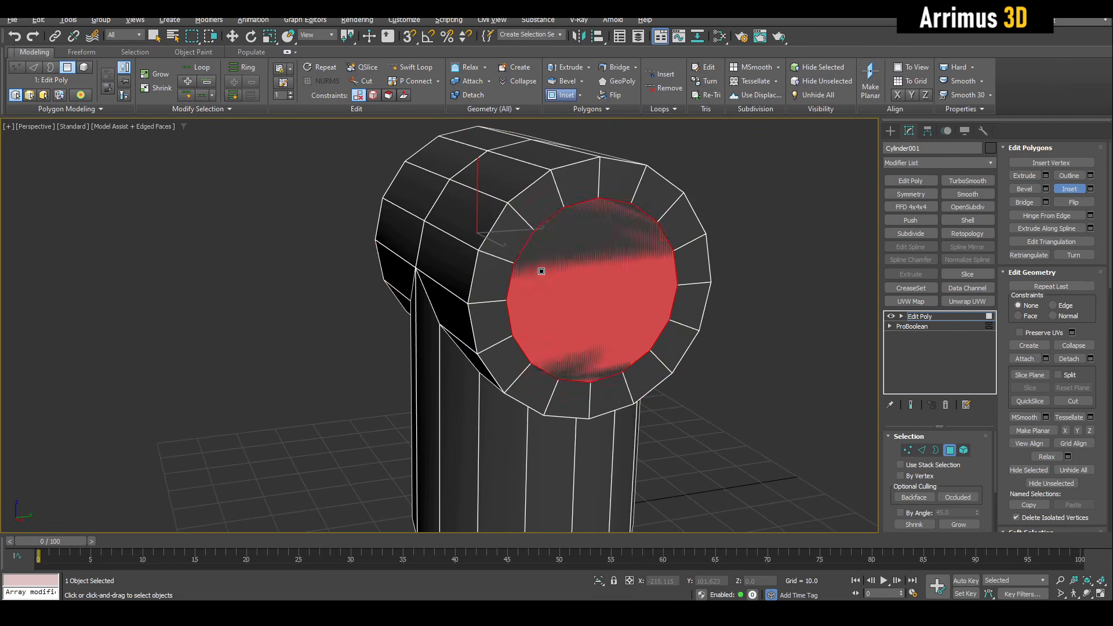
right_click(541, 272)
left_click(1028, 204)
Inset the vertical cylinder's bottom cap, extrude it inward, and delete the inner cap polygon.
middle_click_drag(556, 409, 612, 239, "alt")
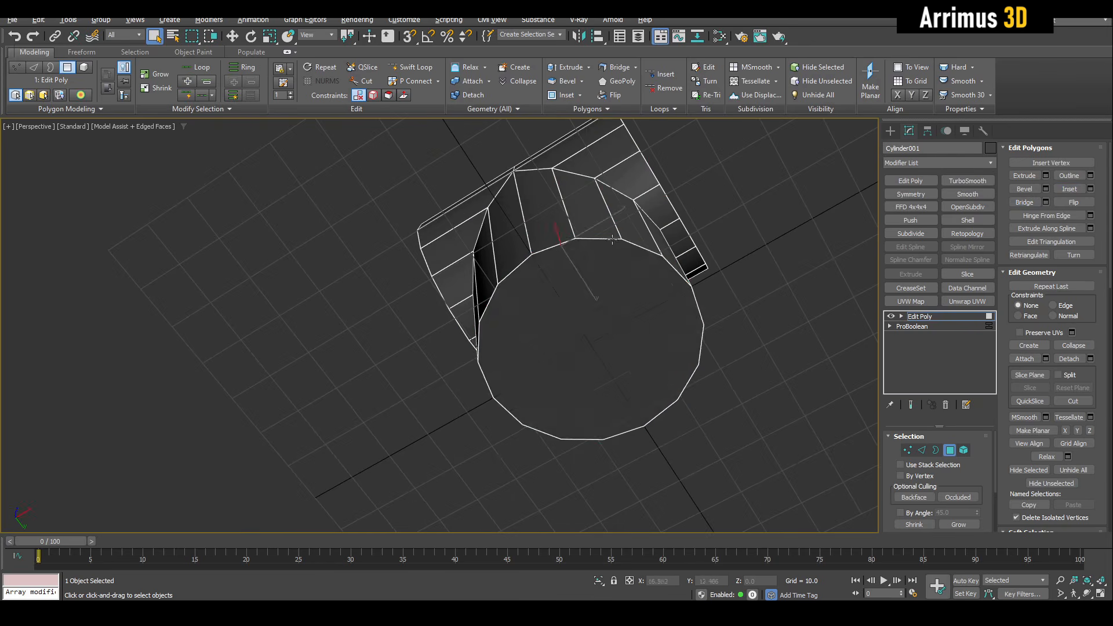
left_click(597, 354)
key("i")
left_click_drag(598, 300, 602, 327)
key("w")
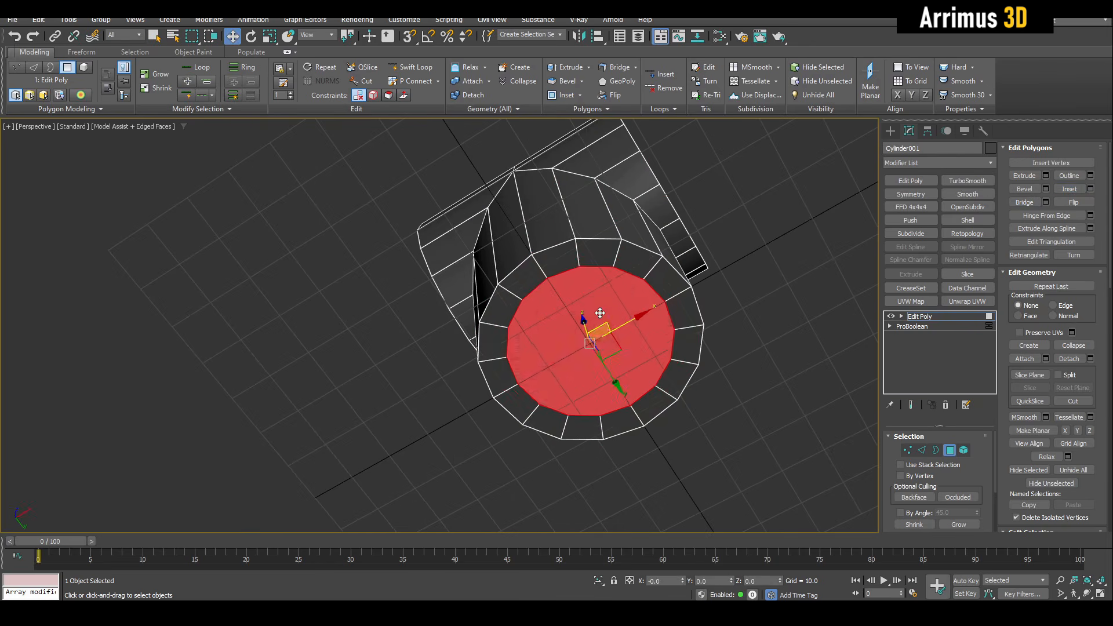
middle_click_drag(600, 313, 586, 321, "alt")
left_click_drag(586, 337, 586, 265, "shift")
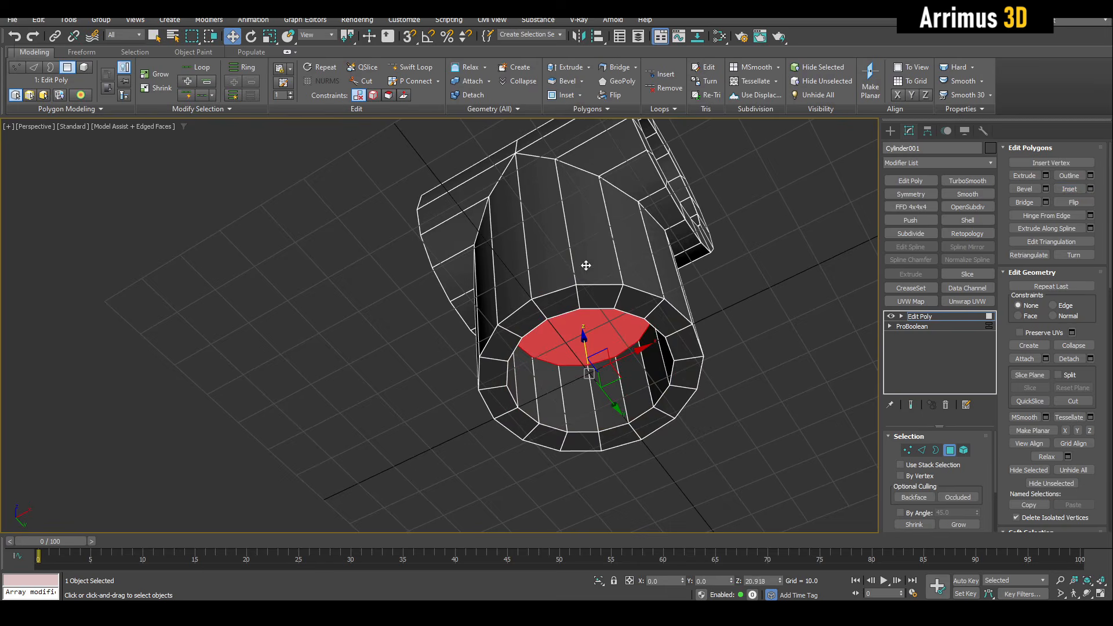
key("q")
mouse_move(596, 277)
middle_mouse_down()
mouse_move(588, 273)
mouse_move(602, 319)
mouse_move(601, 298)
middle_mouse_up()
key("Delete")
Add a second Edit Poly modifier and insert SwiftLoop edge loops on both sides of the junction's middle edge line.
scroll(583, 321, "up", 3)
scroll(603, 318, "down", 3)
key("4")
left_click(910, 181)
key("1")
scroll(600, 253, "up", 5)
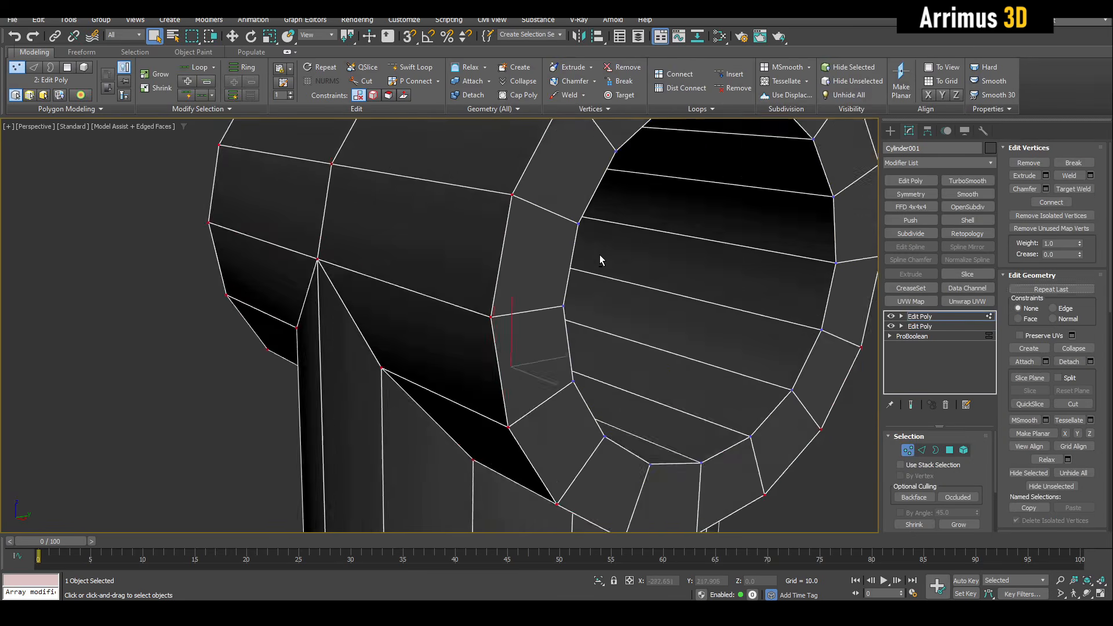
middle_click_drag(599, 255, 585, 239, "alt")
key("alt+s")
left_click(597, 229)
left_click(542, 227)
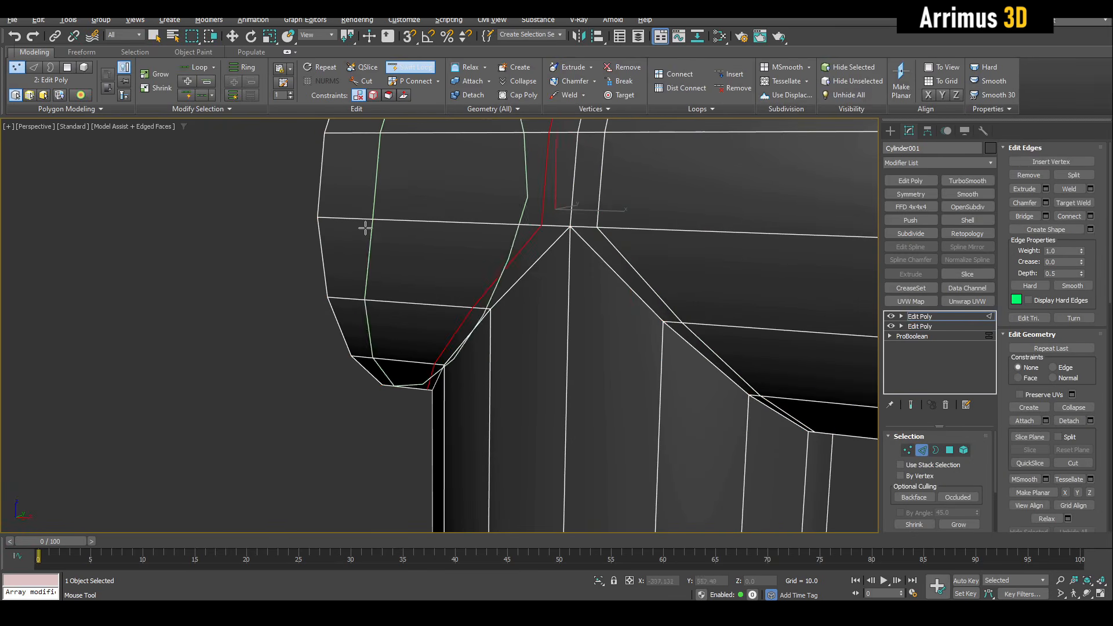
Insert supporting edge loops around the outside of the horizontal pipe close to both of its ends.
left_click(344, 219)
scroll(400, 226, "down", 5)
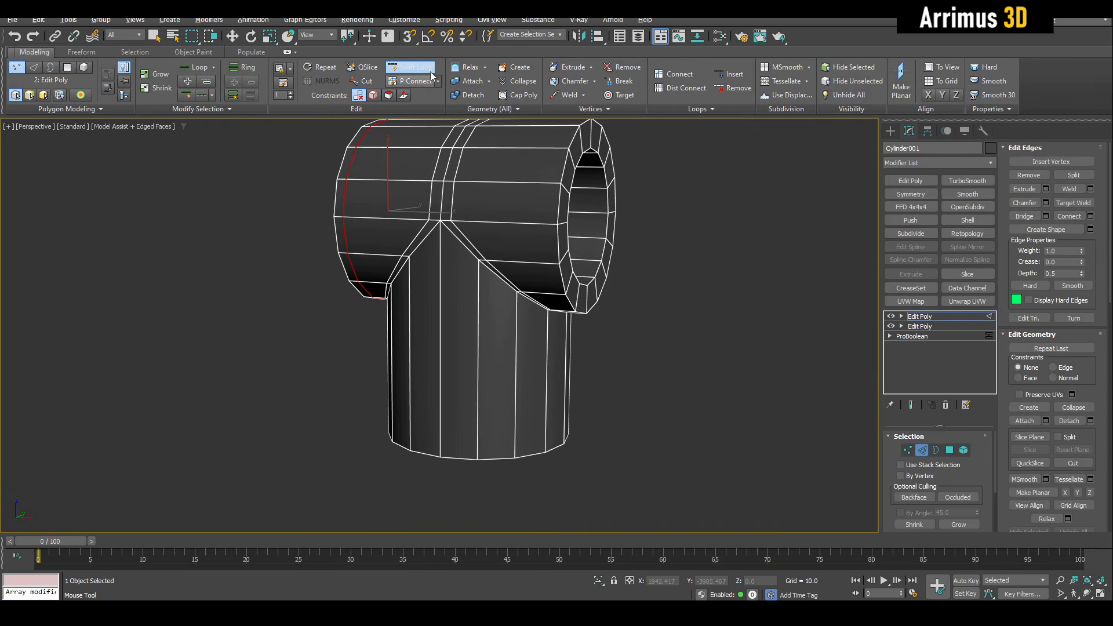
scroll(533, 207, "up", 3)
left_click(574, 220)
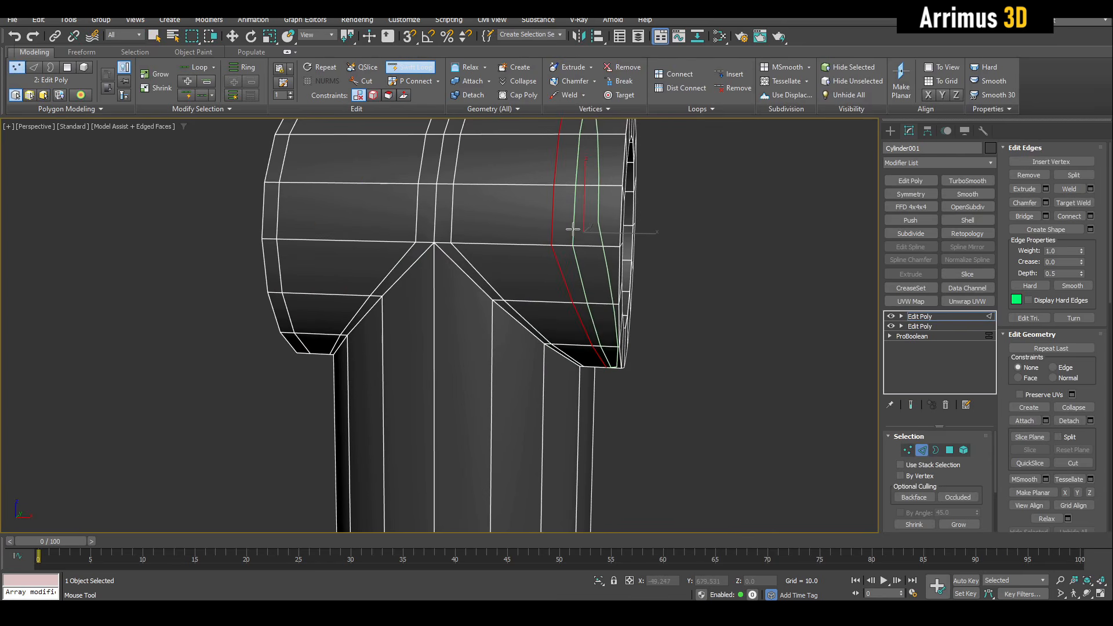
left_click_drag(550, 214, 624, 198, "ctrl+alt")
Insert supporting edge loops inside the horizontal bore near its openings and across the end-face rims.
middle_click_drag(654, 216, 628, 250, "alt")
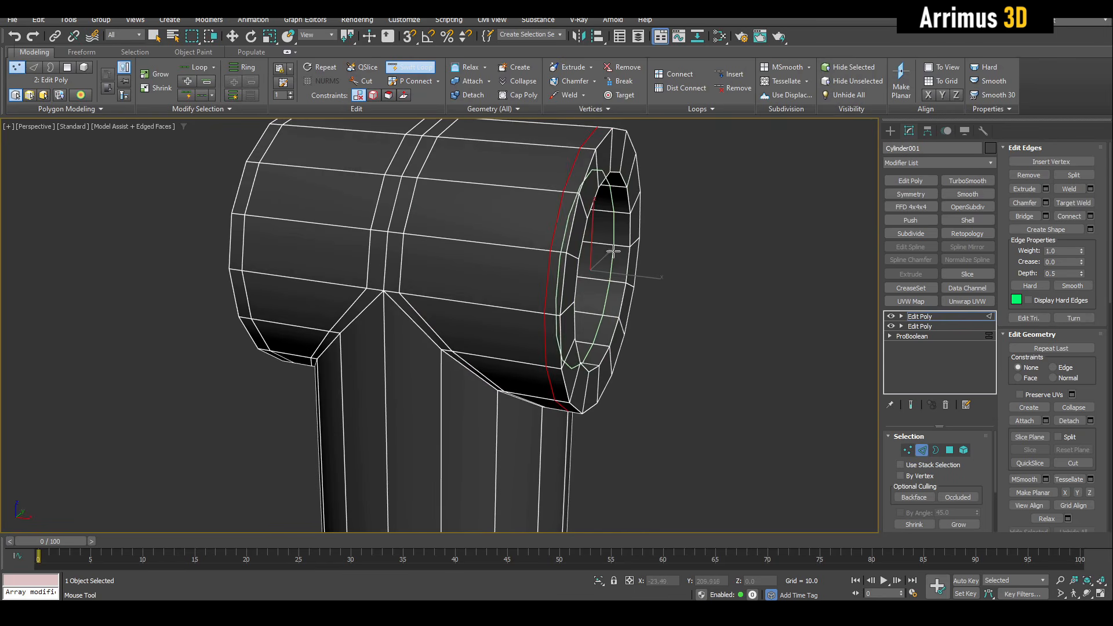
left_click(616, 254)
middle_click_drag(525, 256, 376, 232, "alt")
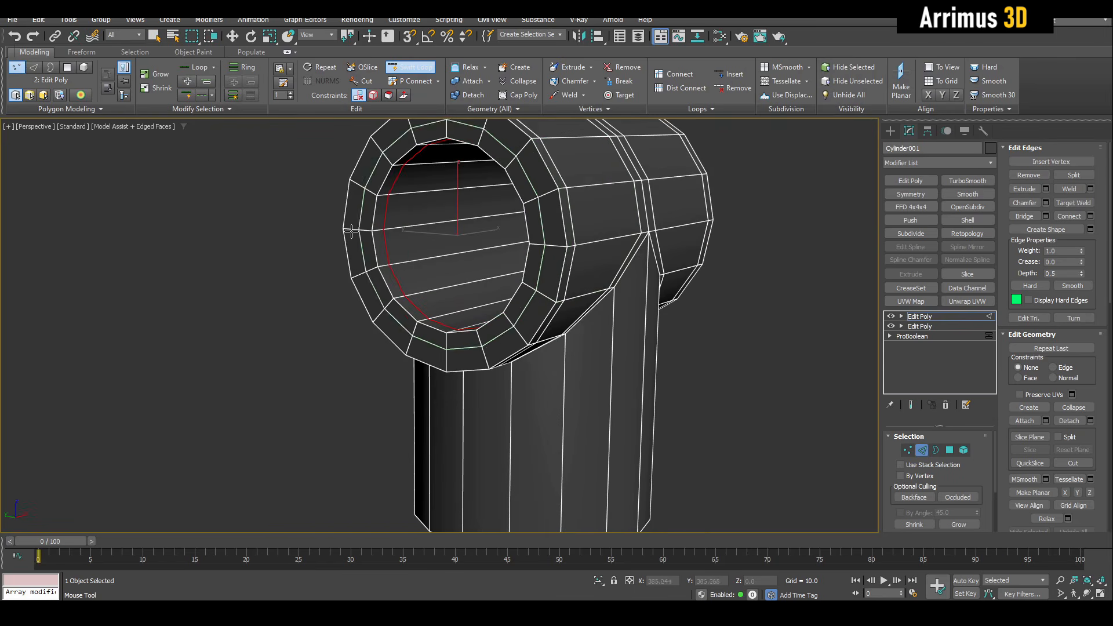
left_click(349, 230)
left_click(368, 231)
middle_click_drag(565, 249, 394, 247, "alt")
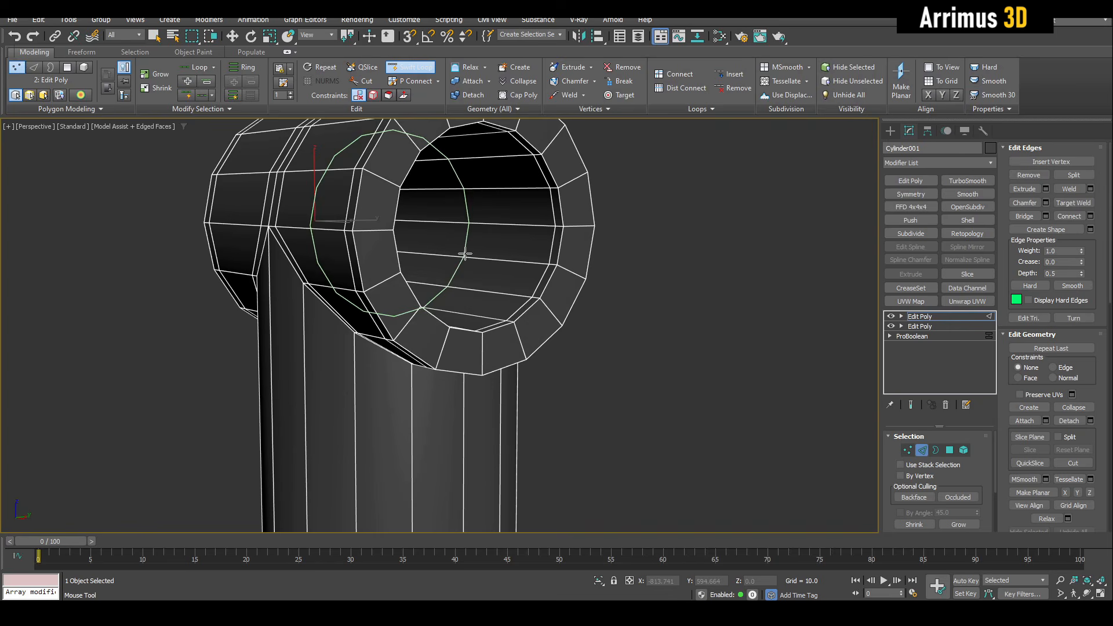
left_click(366, 244)
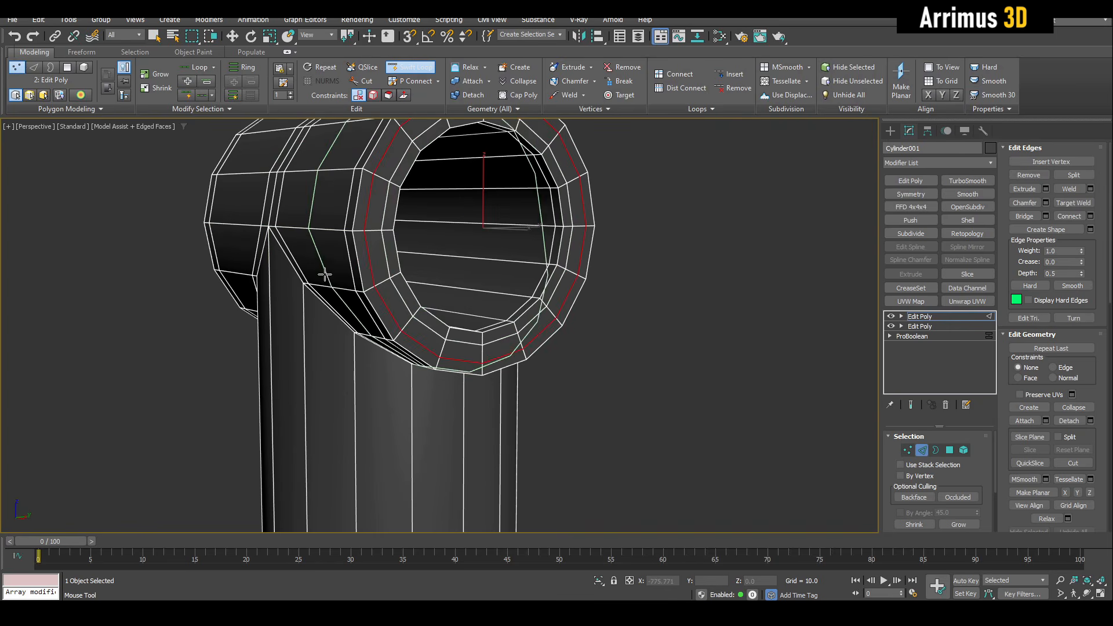
Insert supporting edge loops on the vertical pipe below the junction, near its bottom edge and on its bottom rim.
left_click(291, 263)
middle_click_drag(296, 381, 397, 245)
key("ctrl+z")
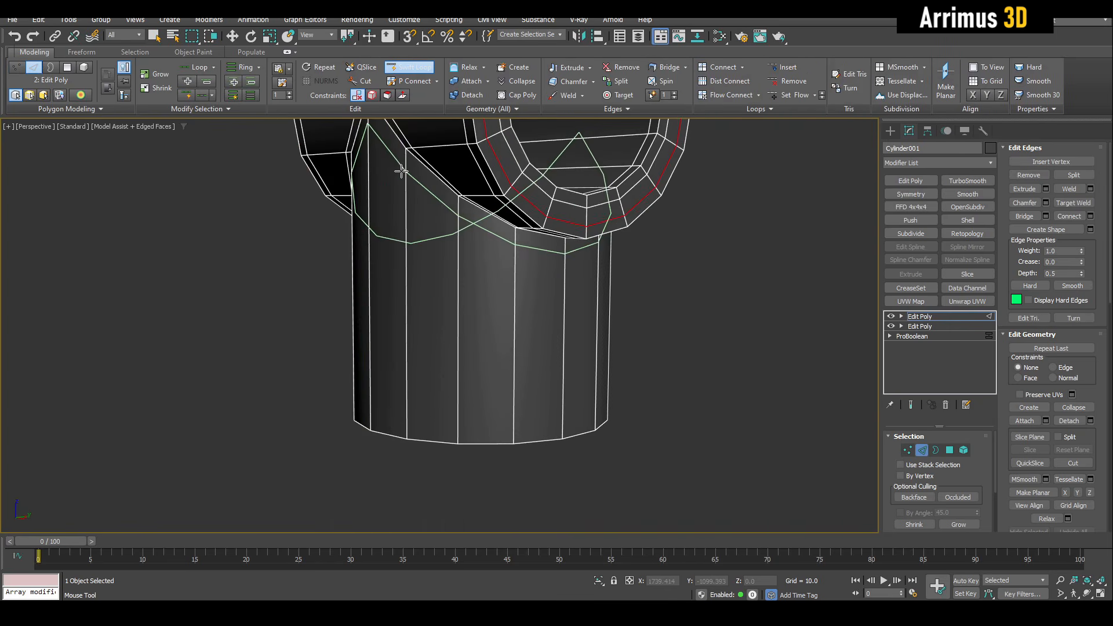
left_click(408, 171)
left_click(422, 397)
middle_click_drag(422, 396, 482, 385, "alt")
left_click(591, 385)
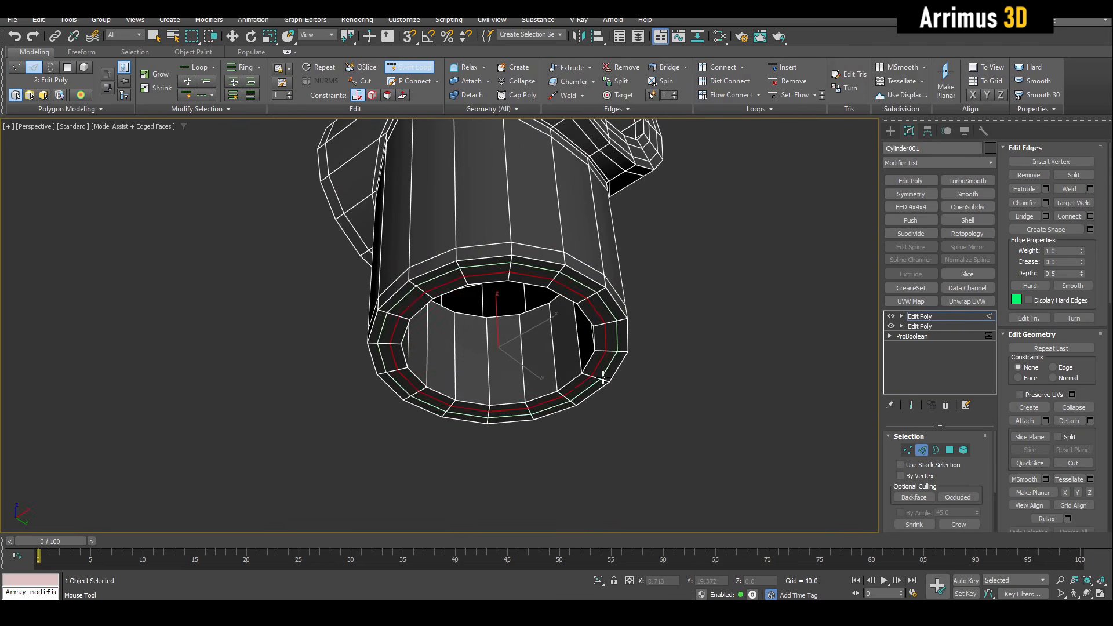
left_click(576, 367)
right_click(647, 275)
Apply a TurboSmooth modifier with 2 iterations to the pipe junction.
key("2")
key("q")
middle_click_drag(648, 276, 690, 368, "alt")
key("F4")
left_click(983, 184)
scroll(643, 349, "down", 4)
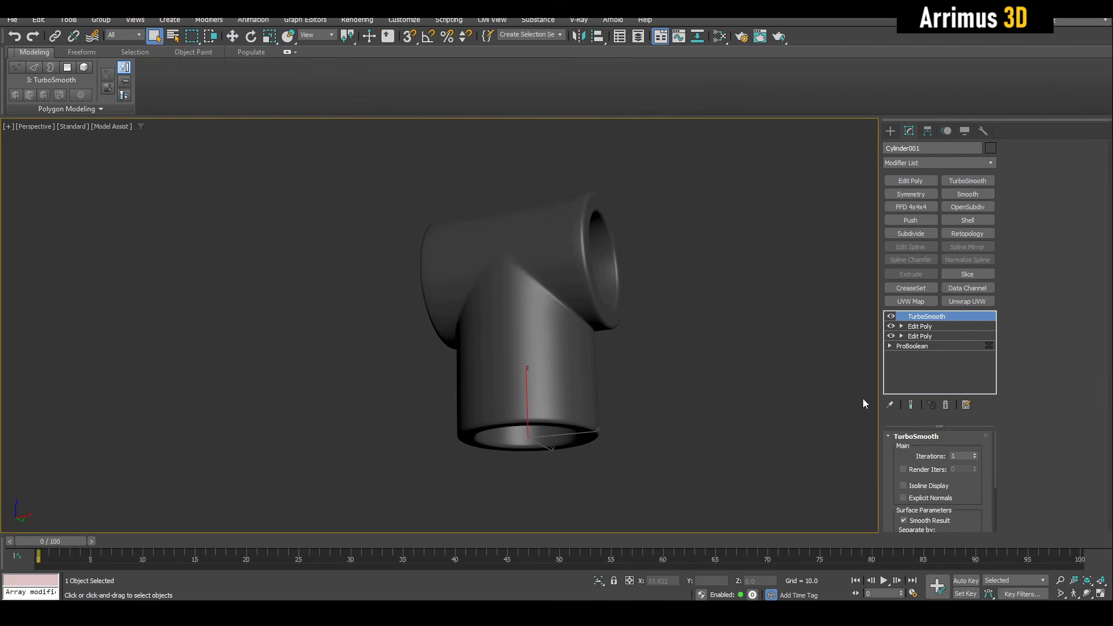
key("F4")
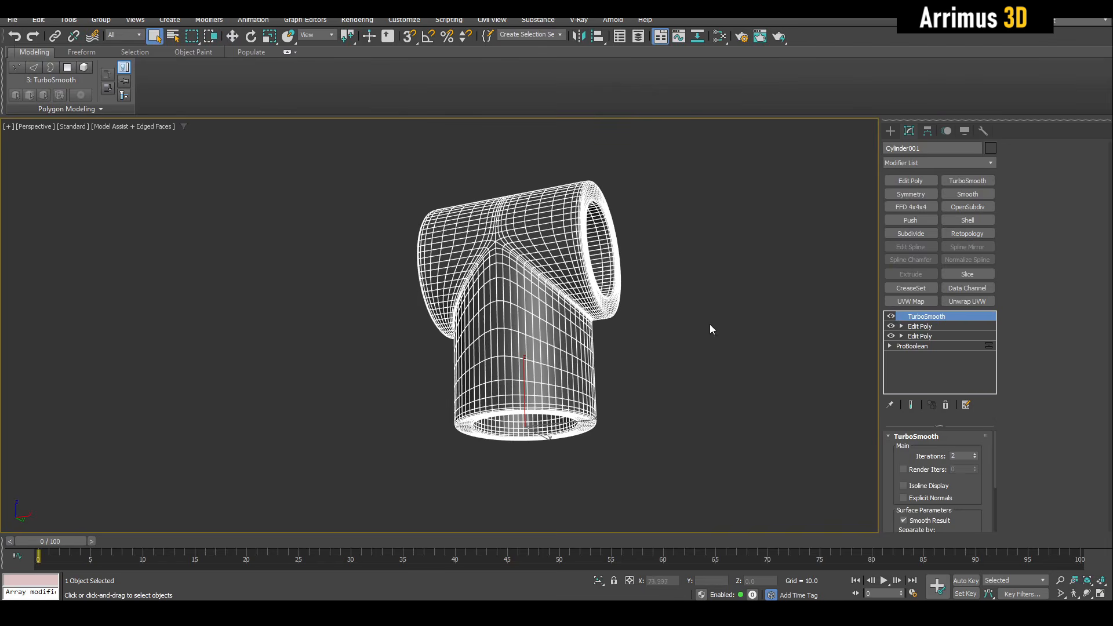
Clone the smoothed pipe junction about 84 units along the X axis.
mouse_move(709, 325)
middle_mouse_down("alt")
mouse_move(682, 335)
mouse_move(790, 328)
mouse_move(515, 340)
mouse_move(464, 397)
mouse_move(421, 412)
middle_mouse_up("alt")
key("F3")
key("w")
key("F3")
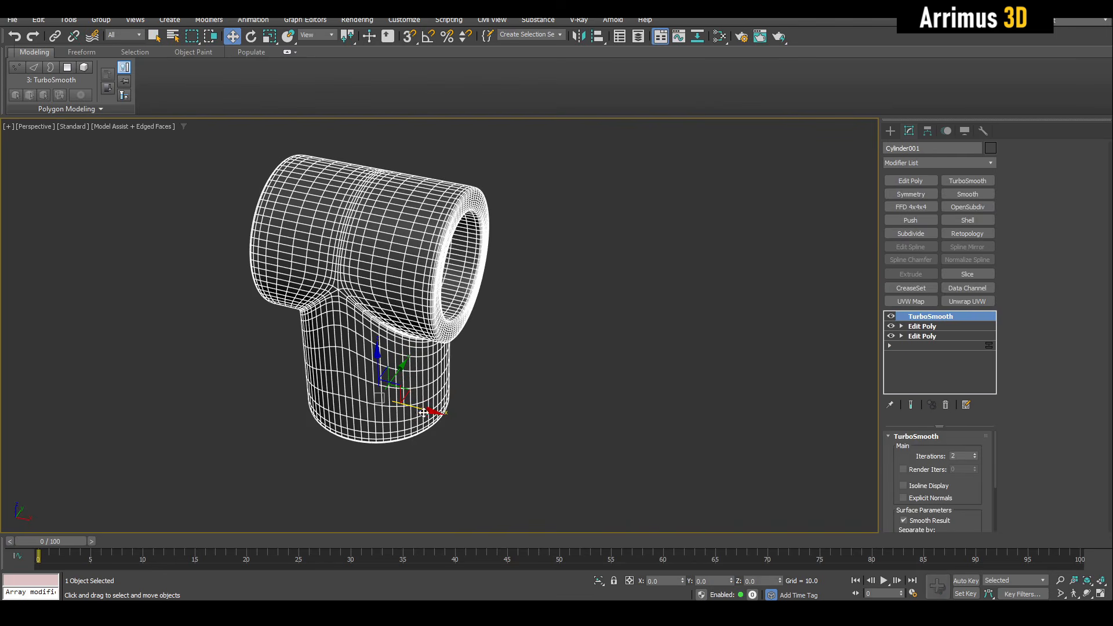
left_click_drag(421, 412, 672, 477, "shift")
key("Return")
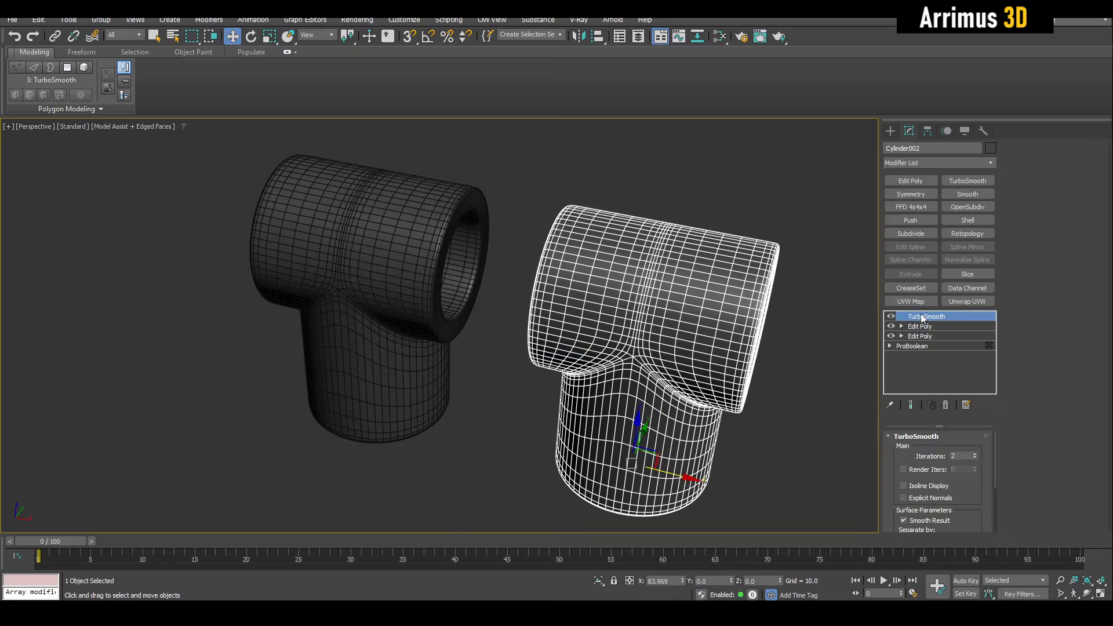
Delete the TurboSmooth modifier and the upper Edit Poly modifier from the copy.
right_click(922, 317)
left_click(929, 330)
right_click(924, 318)
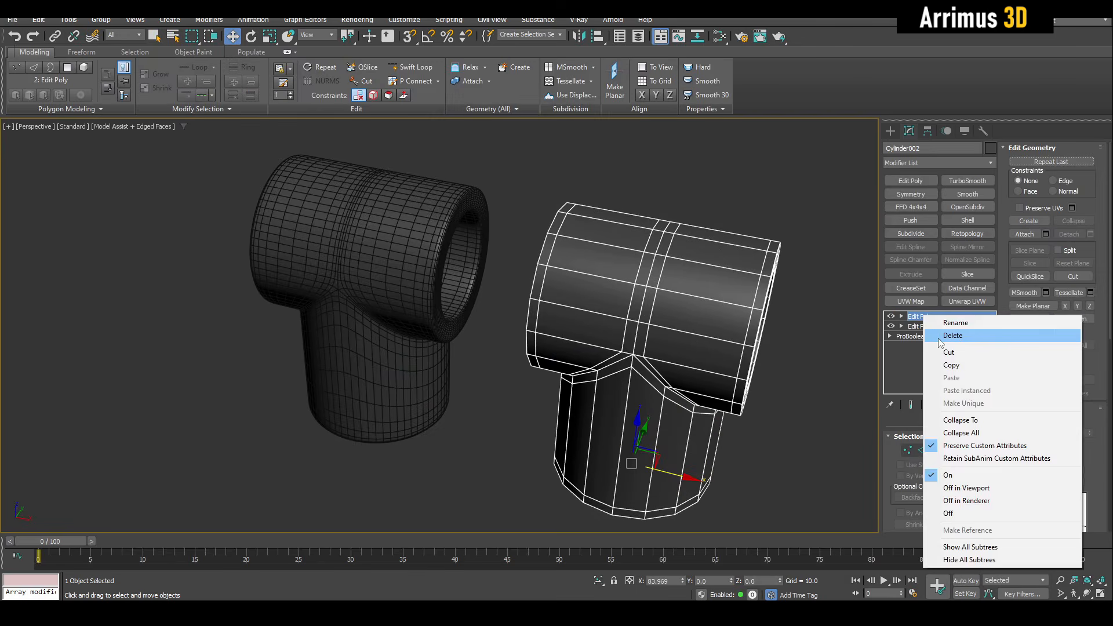
left_click(933, 335)
Add an Edit Poly to the copy and insert loops below the junction, midway along each horizontal arm, and near the bottom.
middle_click_drag(800, 371, 782, 346, "alt")
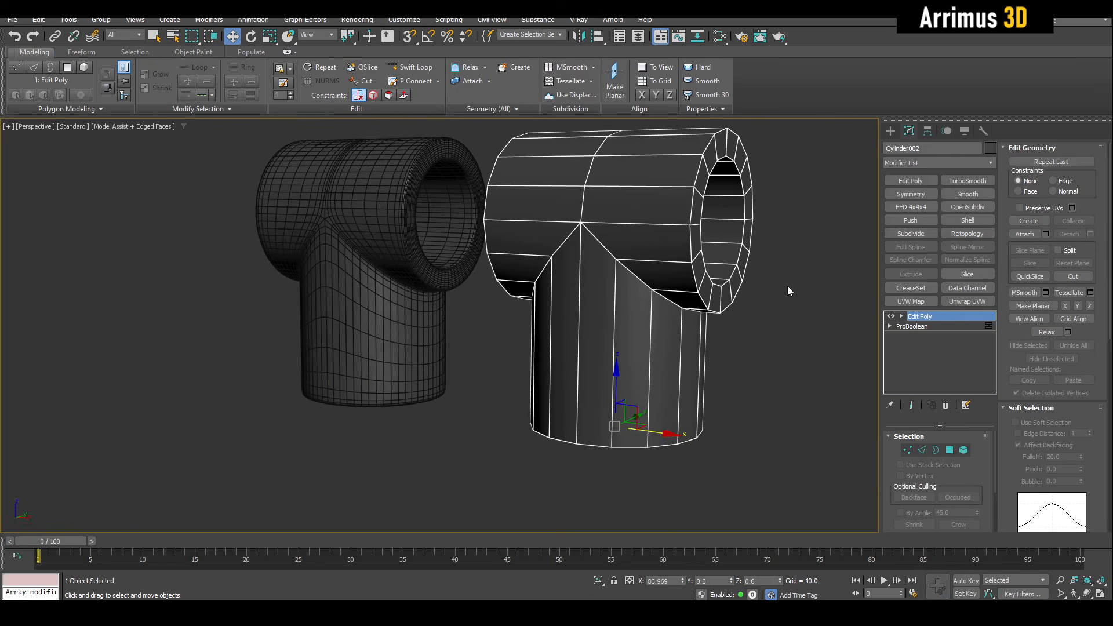
key("e")
key("1")
key("alt+s")
left_click(601, 291)
left_click(544, 191)
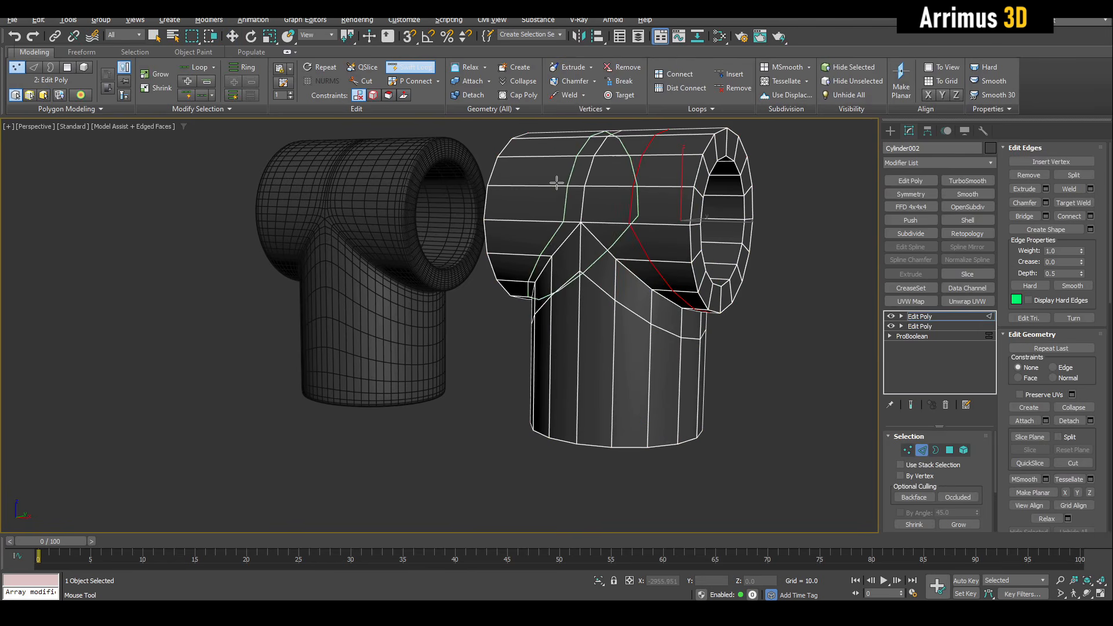
middle_click_drag(716, 226, 678, 258, "alt")
left_click(671, 391)
right_click(671, 391)
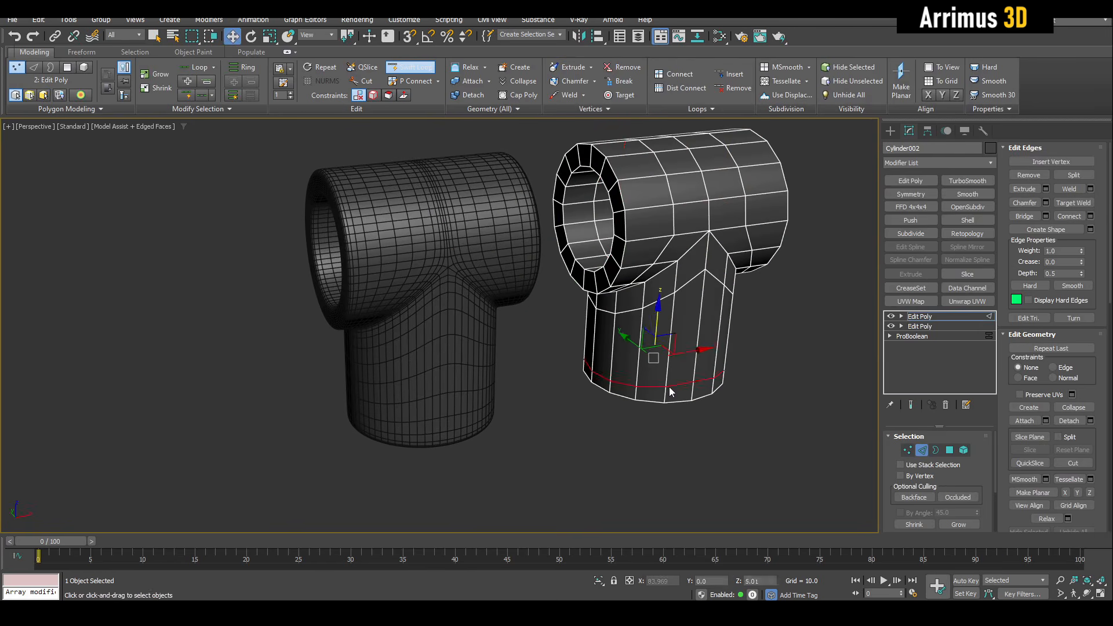
key("q")
key("2")
middle_click_drag(797, 271, 755, 276, "alt")
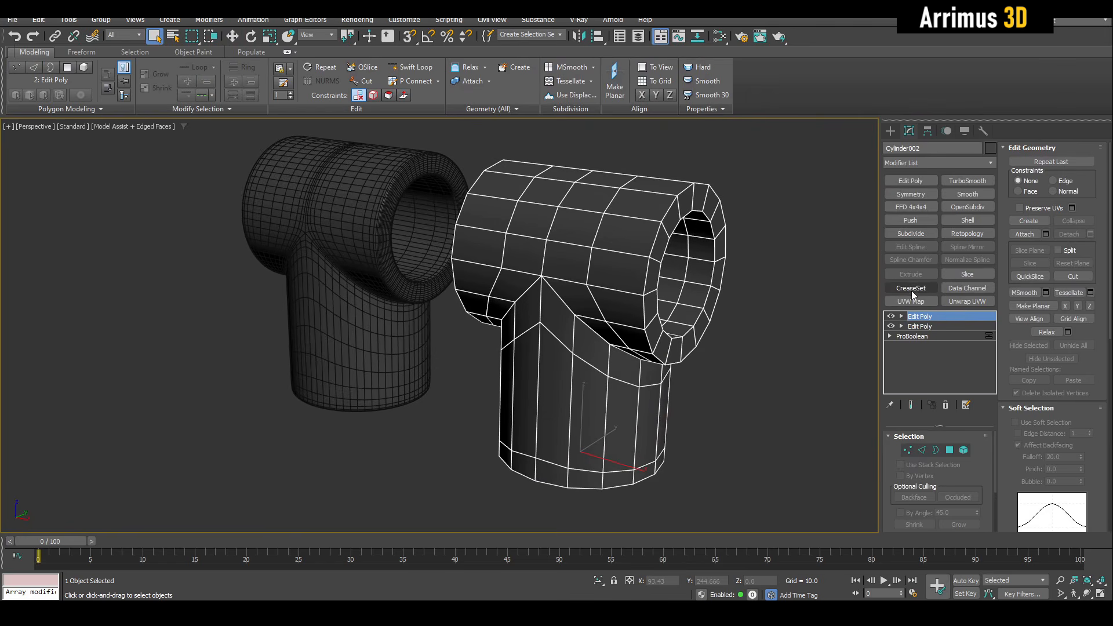
Add a CreaseSet modifier to the copy and select its edges by face angle 90 with a 45 tolerance.
left_click(911, 289)
left_click_drag(940, 522, 948, 477)
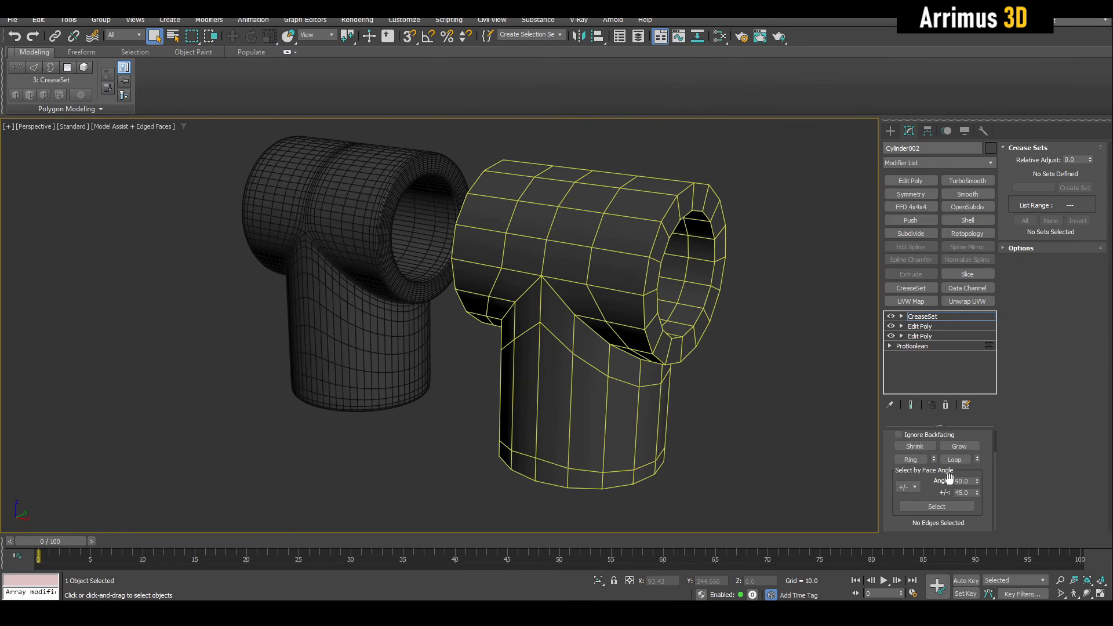
left_click(952, 506)
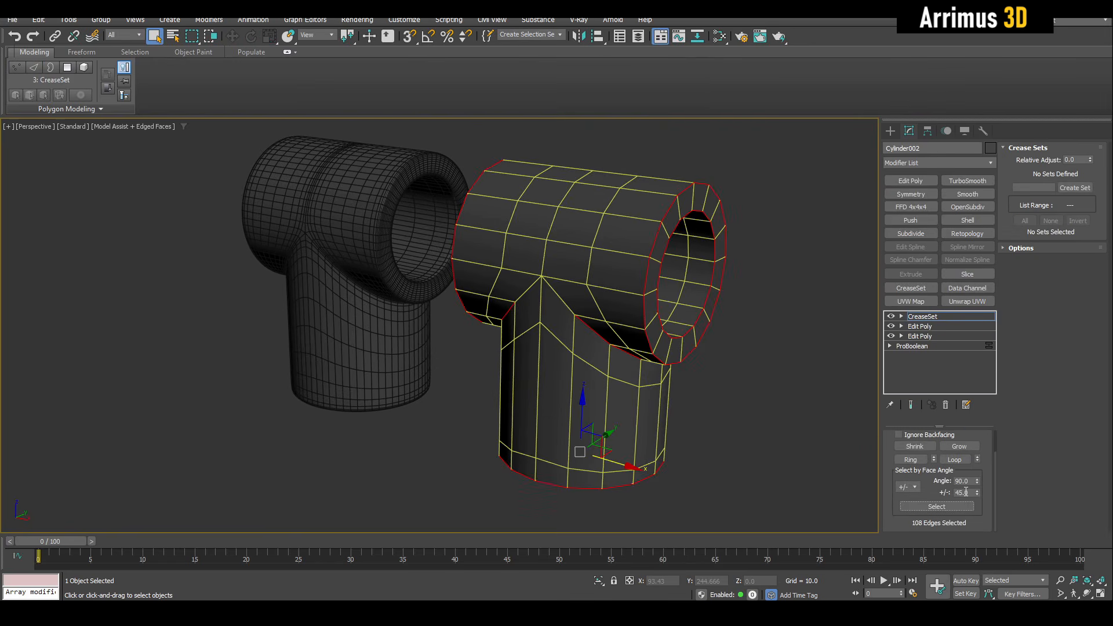
Retry the face-angle edge selection with tolerances of 70 and 67.
left_click(965, 508)
left_click(957, 503)
scroll(631, 350, "up", 2)
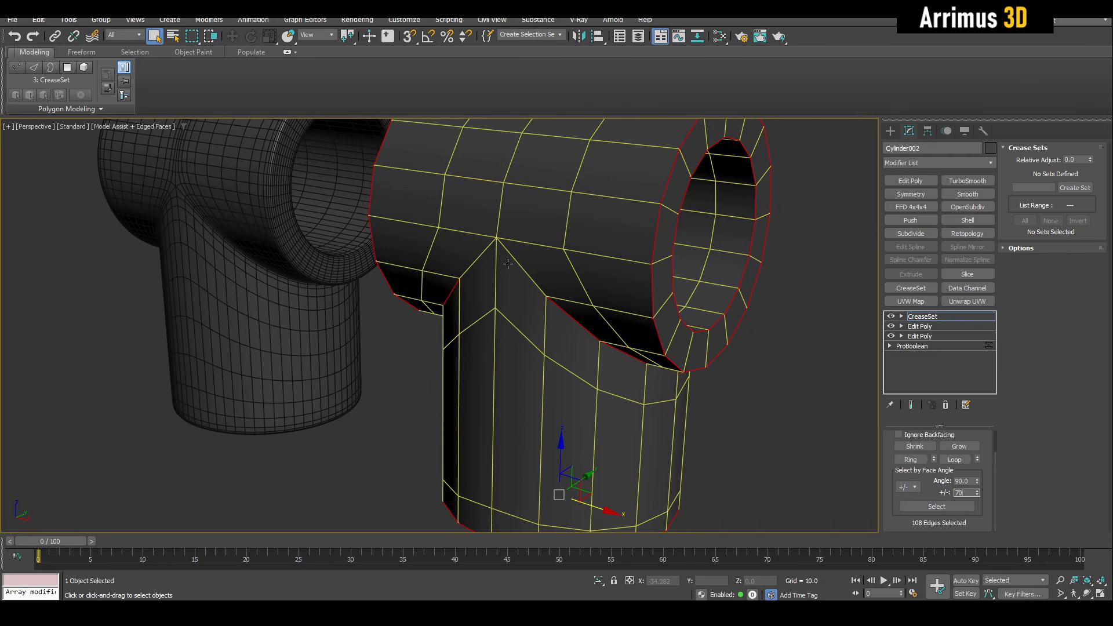
left_click(947, 509)
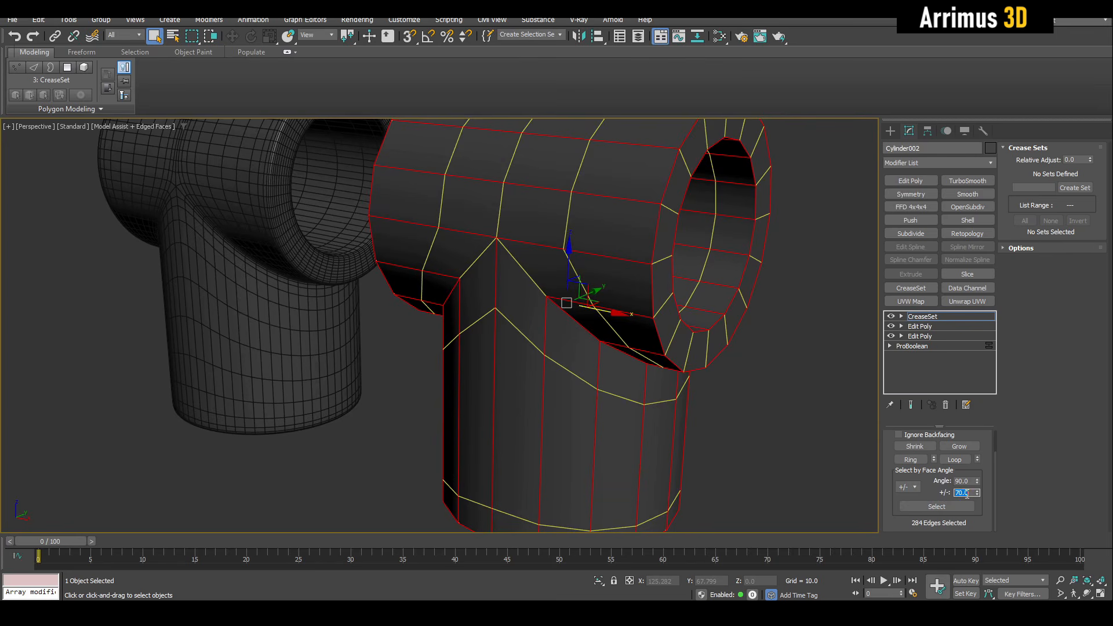
left_click(956, 512)
left_click(955, 511)
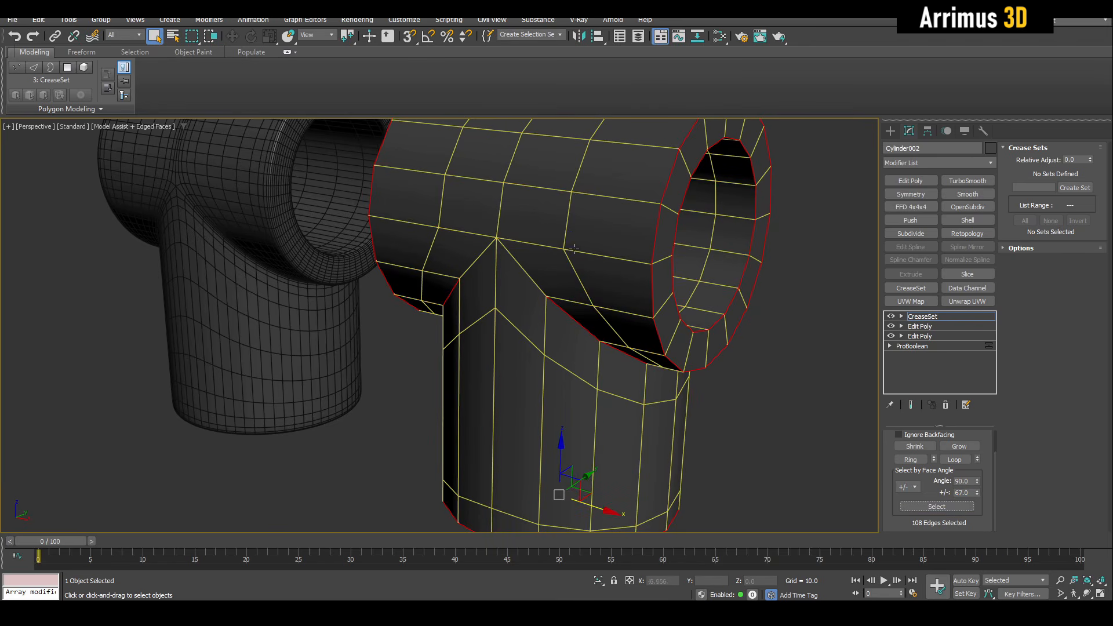
Add the unselected edges at the junction's peaks to the selection and create a crease set from it.
middle_click_drag(573, 249, 579, 290, "alt")
key("alt+x")
scroll(527, 240, "up", 2)
scroll(644, 182, "up", 3)
key("alt+x")
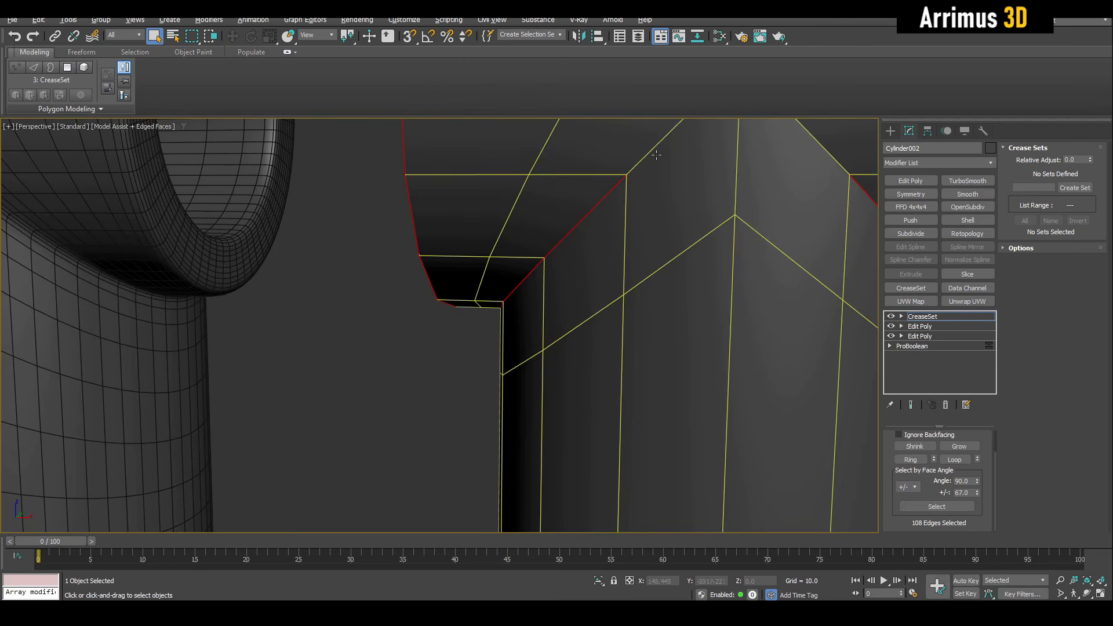
middle_click_drag(653, 149, 717, 210, "alt")
key("alt+x")
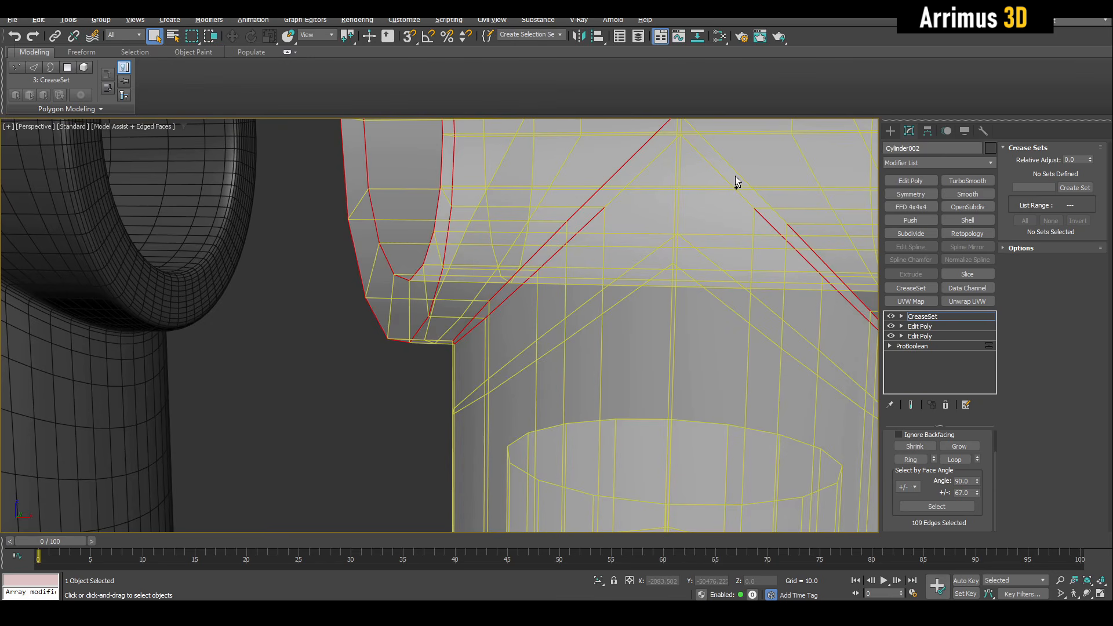
middle_click_drag(727, 166, 702, 173, "alt")
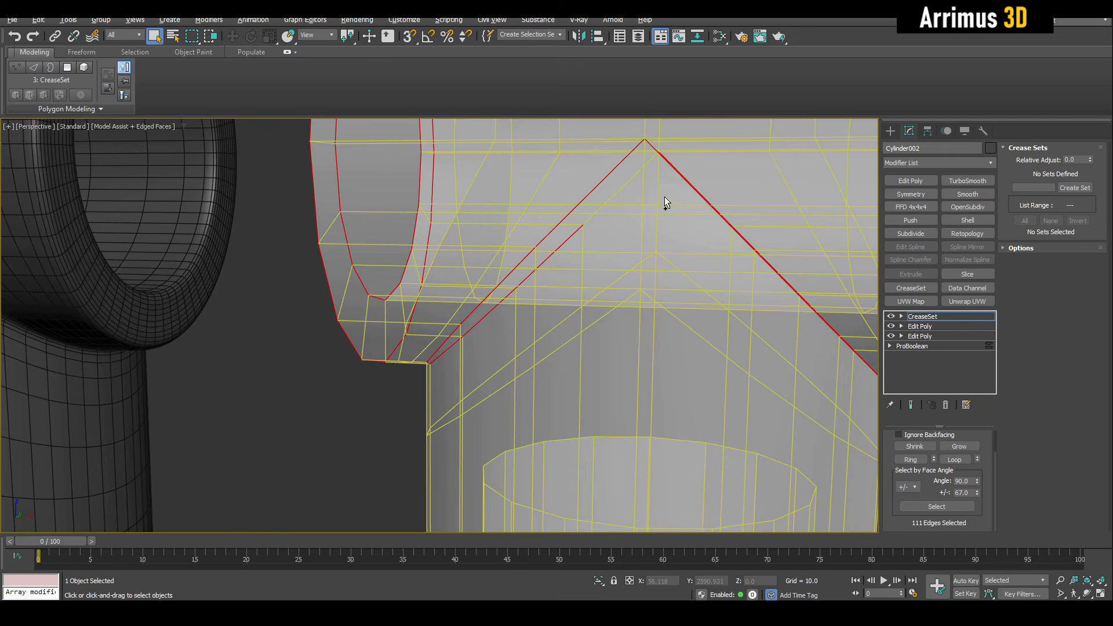
key("alt+x")
scroll(649, 217, "down", 2)
middle_click_drag(677, 247, 859, 319)
scroll(675, 166, "down", 3)
left_click(1072, 189)
Apply an OpenSubdiv modifier to the creased copy and raise its iterations.
left_click(968, 207)
key("F4")
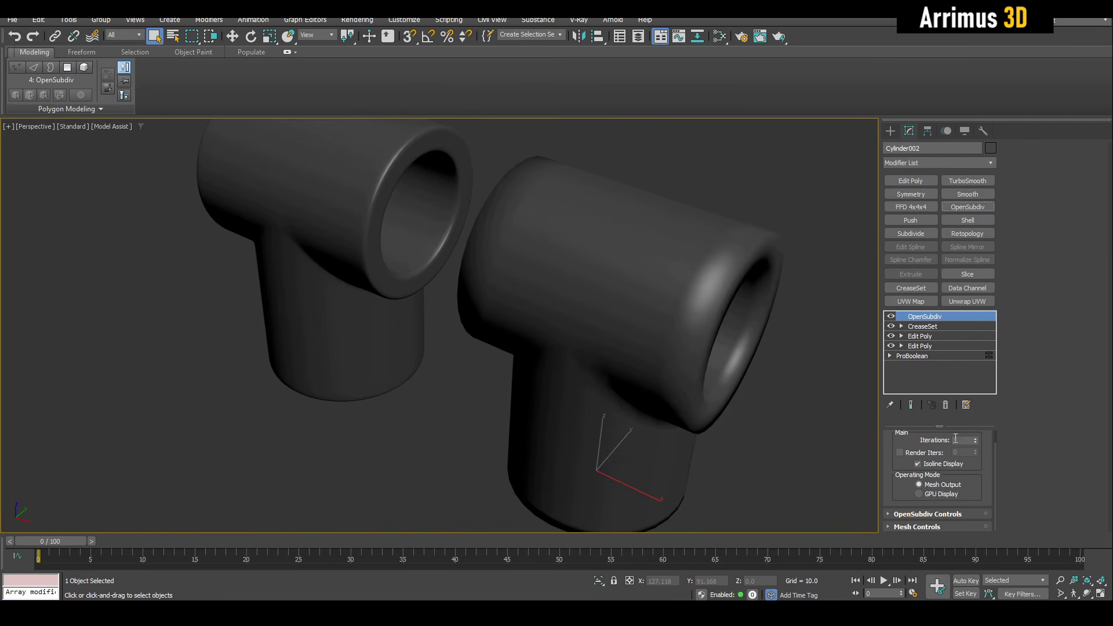
left_click(975, 438)
scroll(753, 388, "down", 3)
middle_click_drag(753, 388, 684, 333, "alt")
Deselect the copy and display edged faces to compare the meshes of both pipe junctions.
left_click(777, 342)
key("F4")
scroll(600, 291, "up", 3)
middle_click_drag(601, 290, 643, 291, "alt")
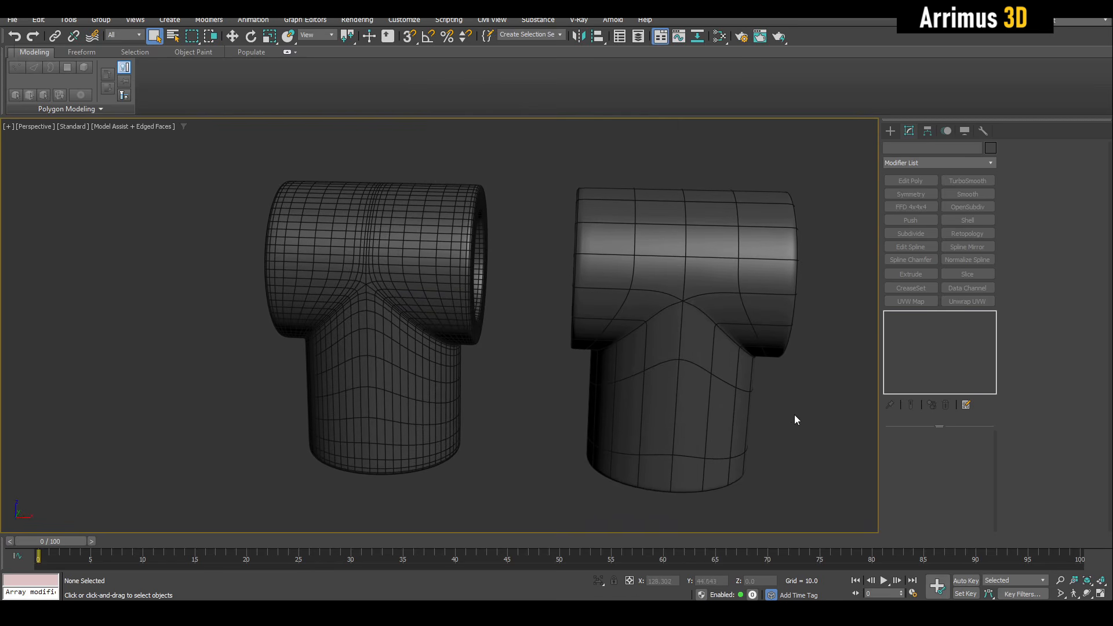